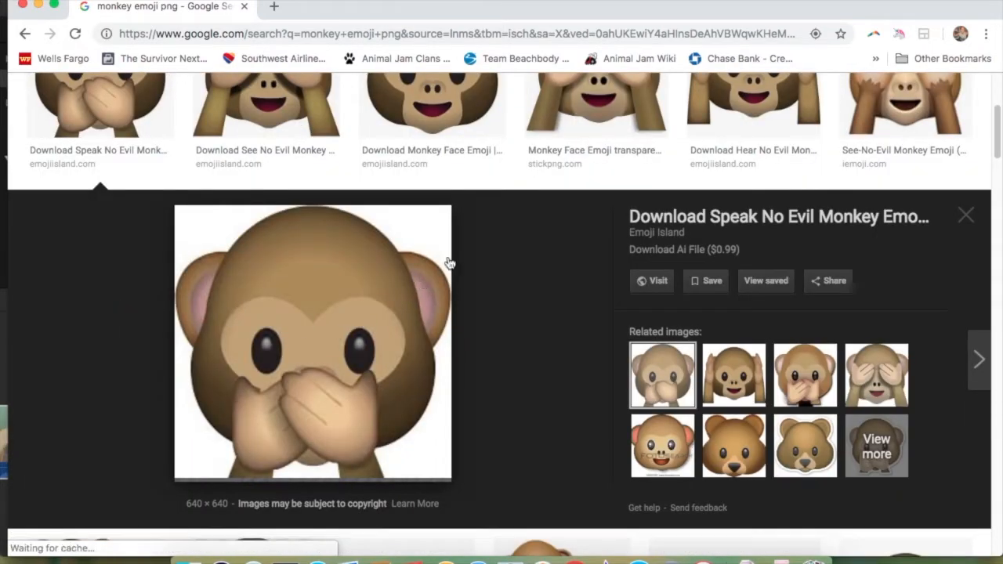
Step: Save the Speak No Evil monkey emoji image to the Desktop as "monkey png" in Portable Network Graphics format
{"action": "right_click", "coordinate": [231, 239]}
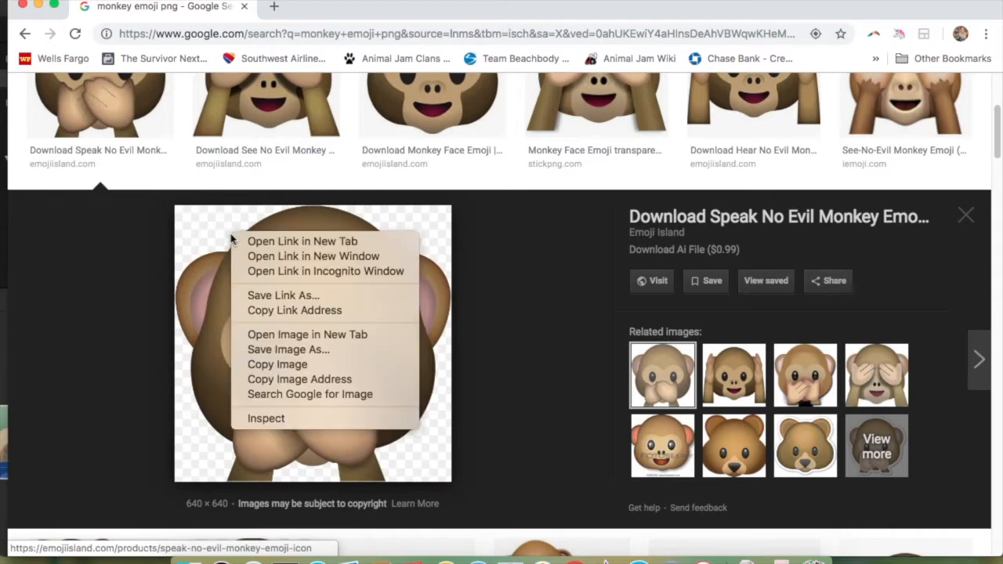
{"action": "left_click", "coordinate": [264, 357]}
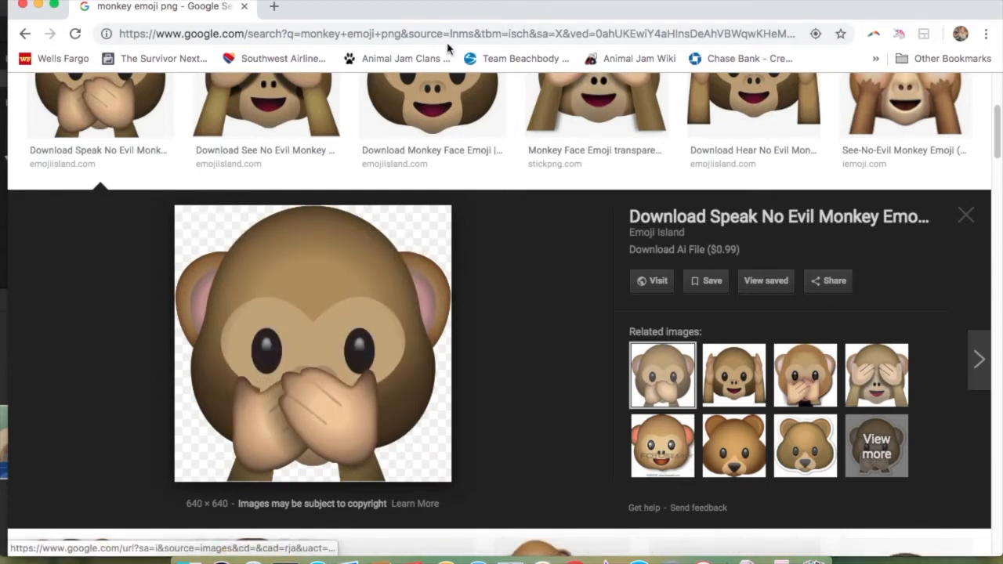
{"action": "left_click", "coordinate": [560, 73]}
{"action": "type", "text": "monkey png"}
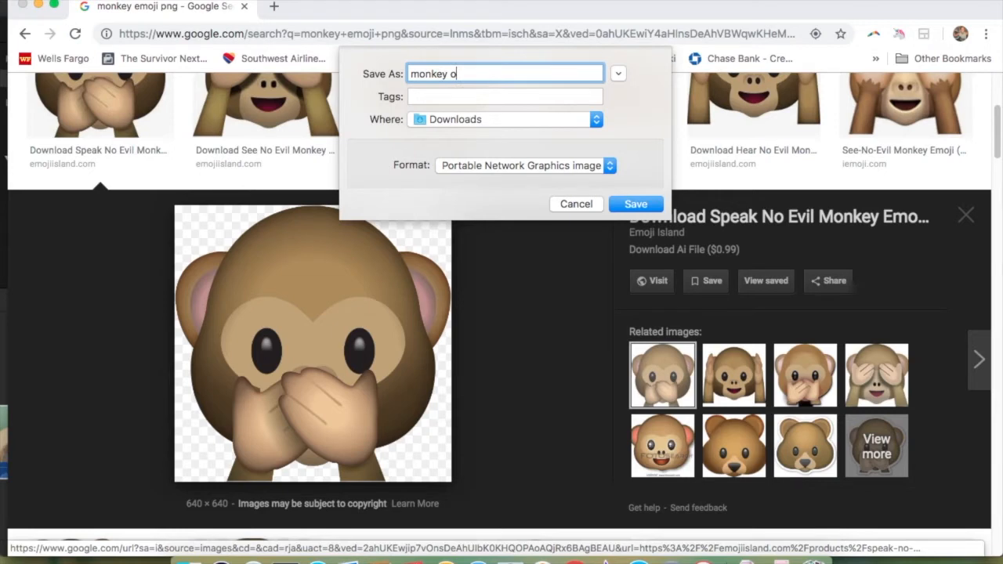
{"action": "left_click", "coordinate": [596, 121]}
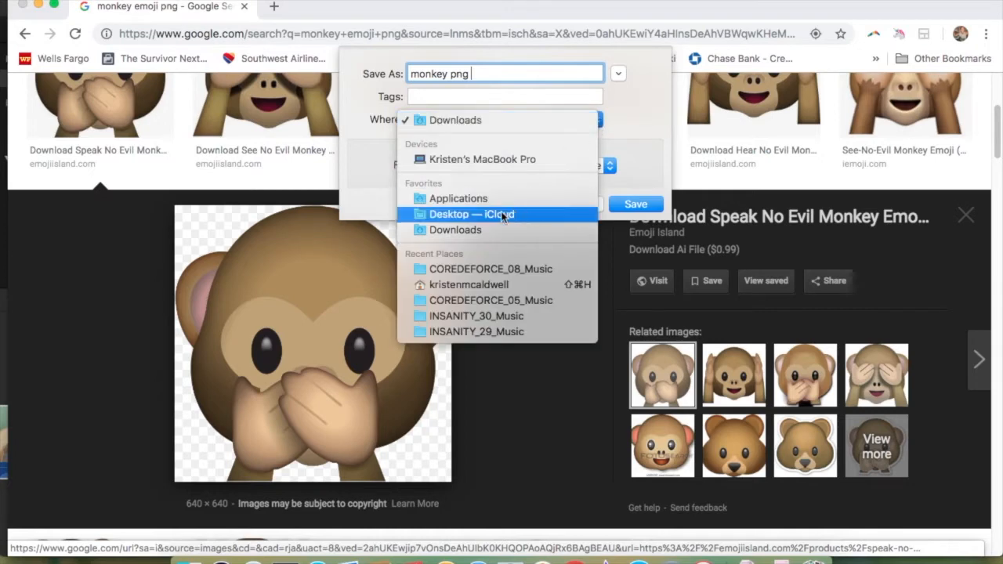
{"action": "left_click", "coordinate": [583, 213]}
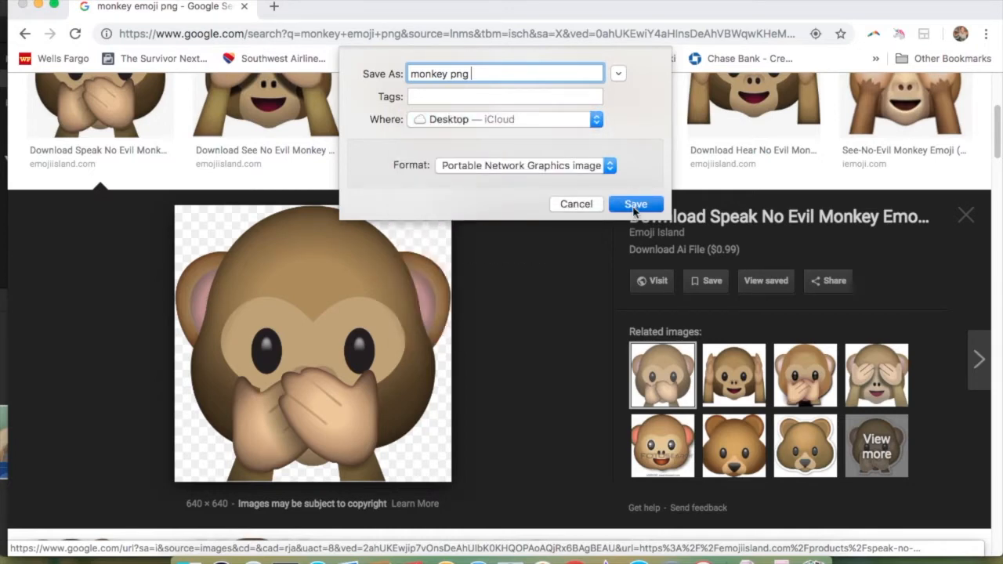
{"action": "left_click", "coordinate": [635, 205]}
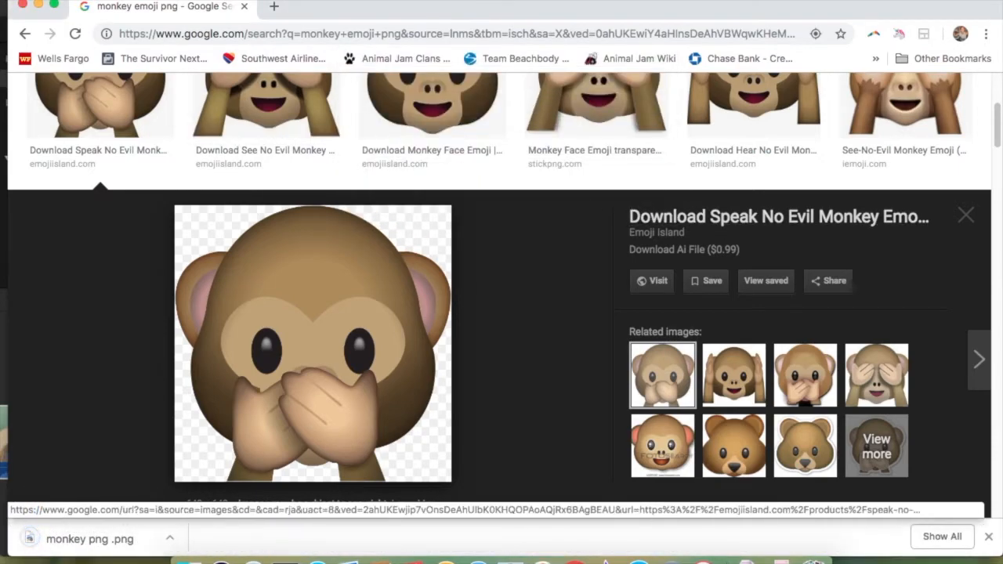
Step: Switch to iMovie and add the saved monkey image from the desktop above the main clip at about 1:34
{"action": "left_click", "coordinate": [38, 8]}
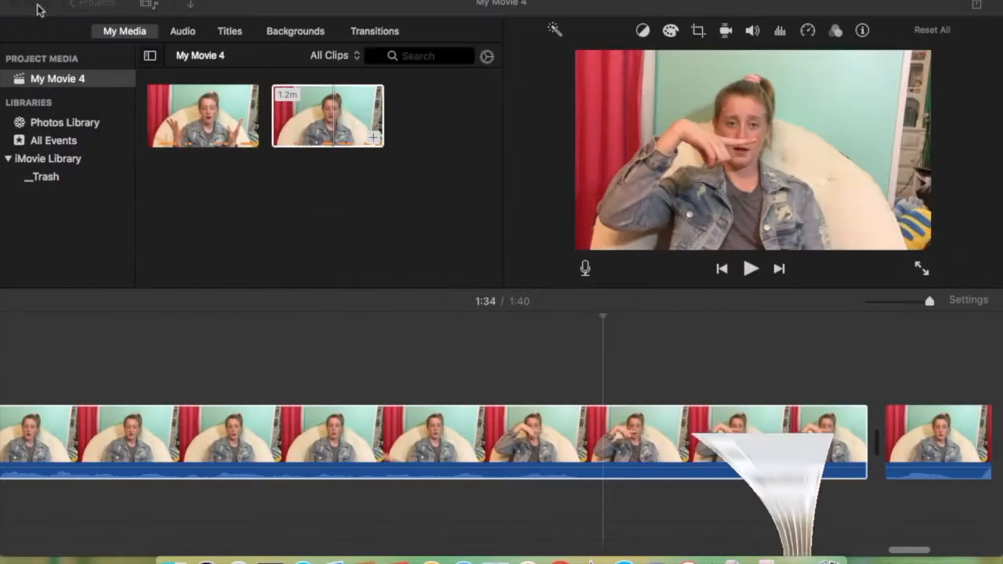
{"action": "left_click_drag", "start_coordinate": [807, 13], "coordinate": [574, 0]}
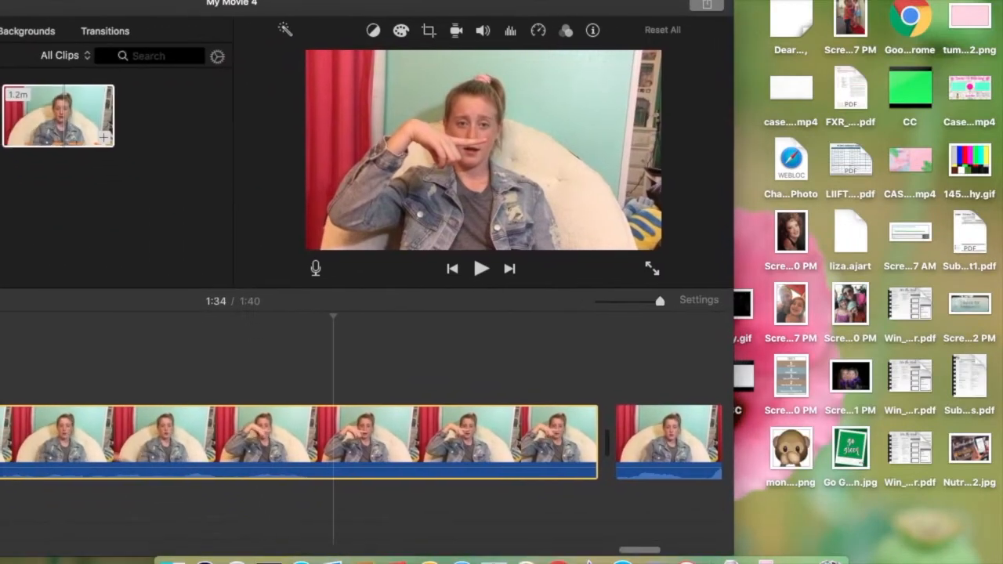
{"action": "left_click_drag", "start_coordinate": [791, 448], "coordinate": [282, 374]}
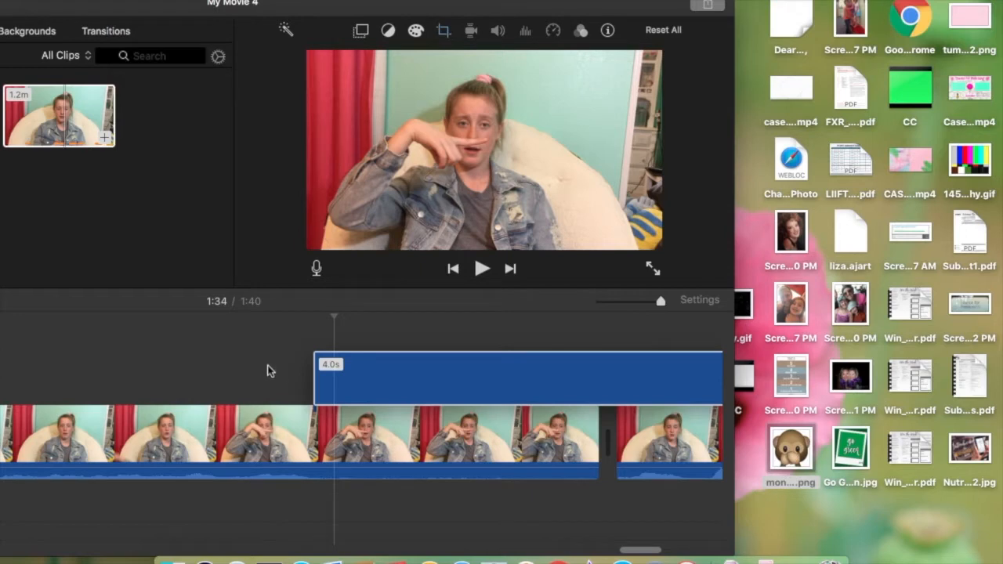
{"action": "left_click_drag", "start_coordinate": [604, 3], "coordinate": [859, 4]}
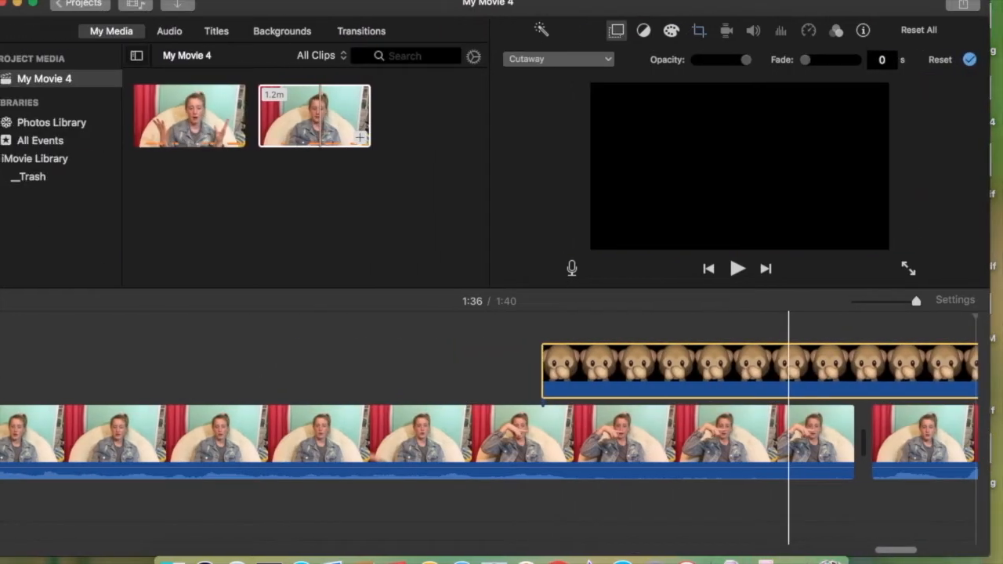
Step: Make the monkey overlay a Picture in Picture and set its crop style to Fit
{"action": "left_click", "coordinate": [631, 386]}
{"action": "left_click", "coordinate": [545, 60]}
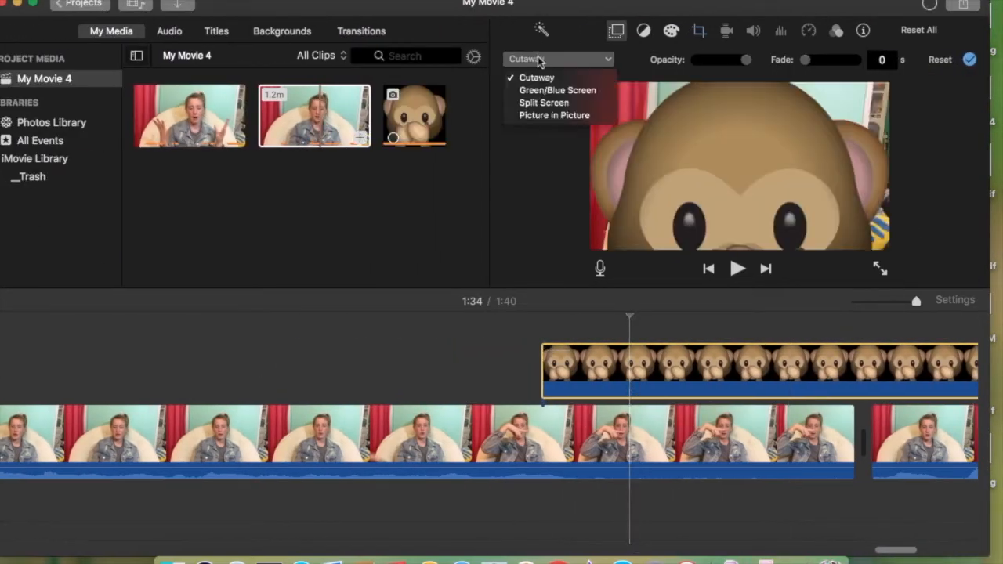
{"action": "left_click", "coordinate": [549, 116]}
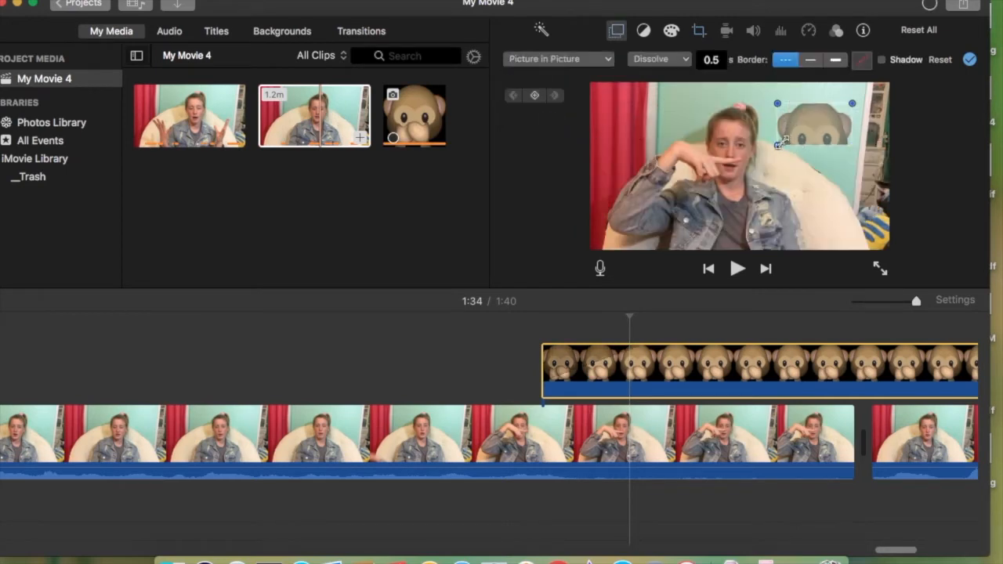
{"action": "left_click", "coordinate": [699, 31]}
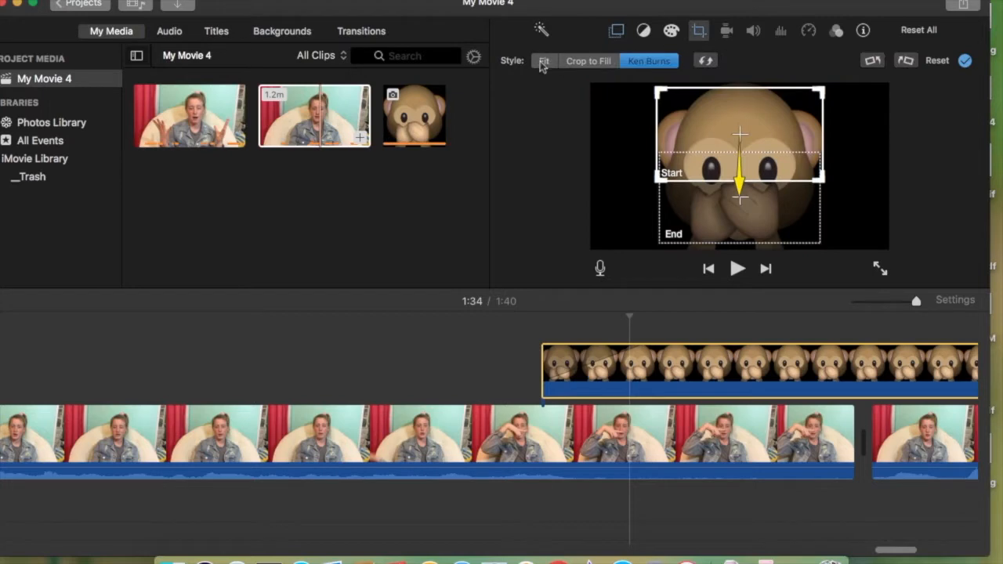
{"action": "left_click", "coordinate": [543, 61]}
{"action": "left_click", "coordinate": [617, 31]}
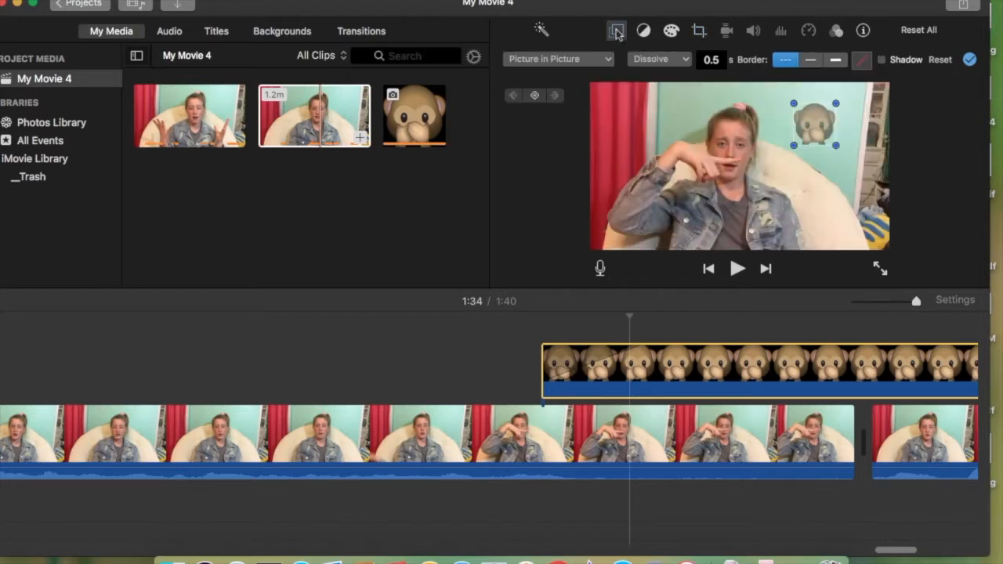
Step: Set the monkey overlay's Dissolve duration to 0 s and preview it further along the clip
{"action": "left_click", "coordinate": [678, 61]}
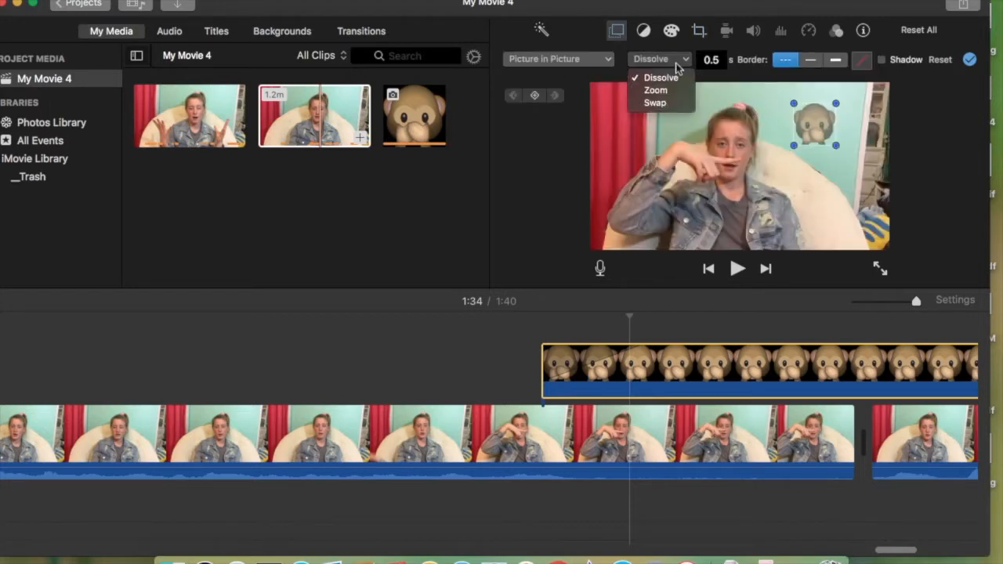
{"action": "left_click", "coordinate": [720, 63]}
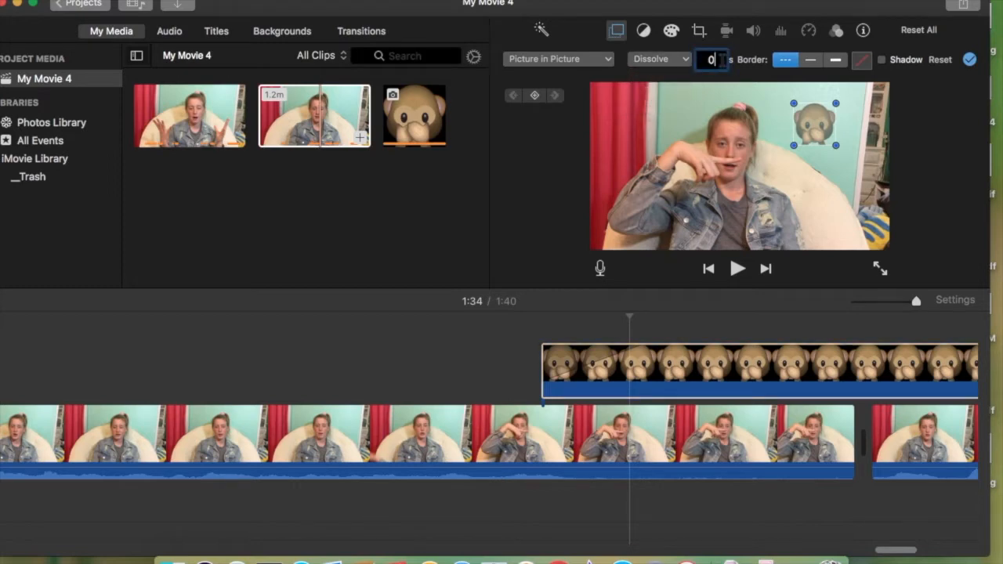
{"action": "left_click", "coordinate": [759, 378]}
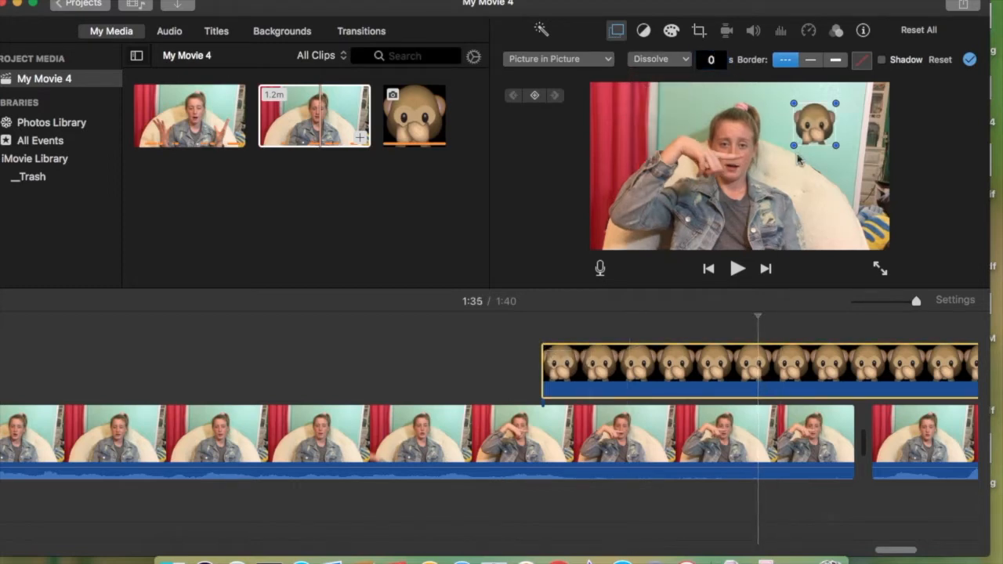
Step: Enlarge the monkey overlay and place it beside the woman's head in the frame
{"action": "left_click_drag", "start_coordinate": [764, 200], "coordinate": [748, 221]}
{"action": "left_click_drag", "start_coordinate": [800, 164], "coordinate": [823, 155]}
{"action": "left_click", "coordinate": [478, 439]}
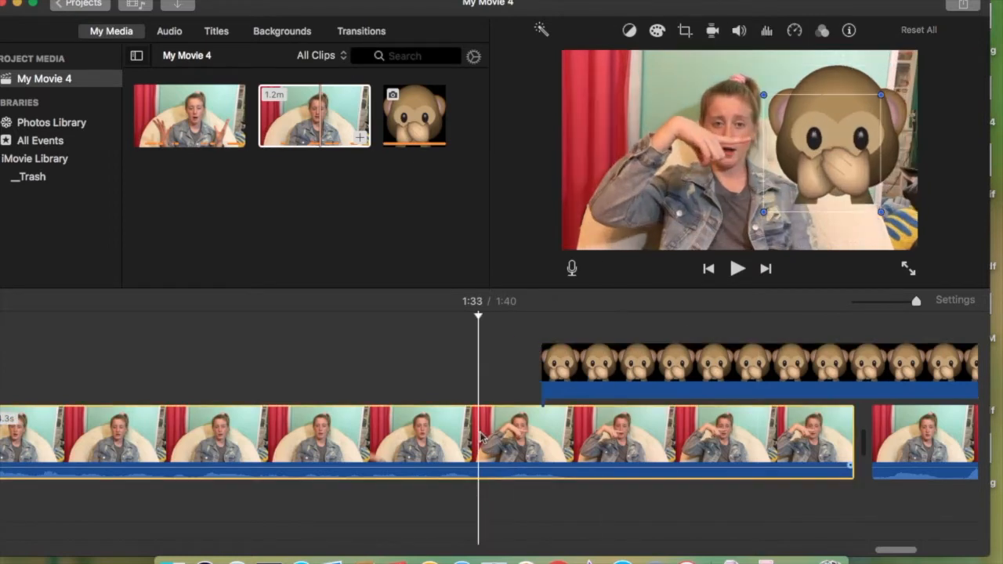
Step: Shorten the monkey overlay in the timeline by trimming its end
{"action": "left_click", "coordinate": [714, 368]}
{"action": "scroll", "coordinate": [888, 380], "scroll_direction": "right", "scroll_amount": 5}
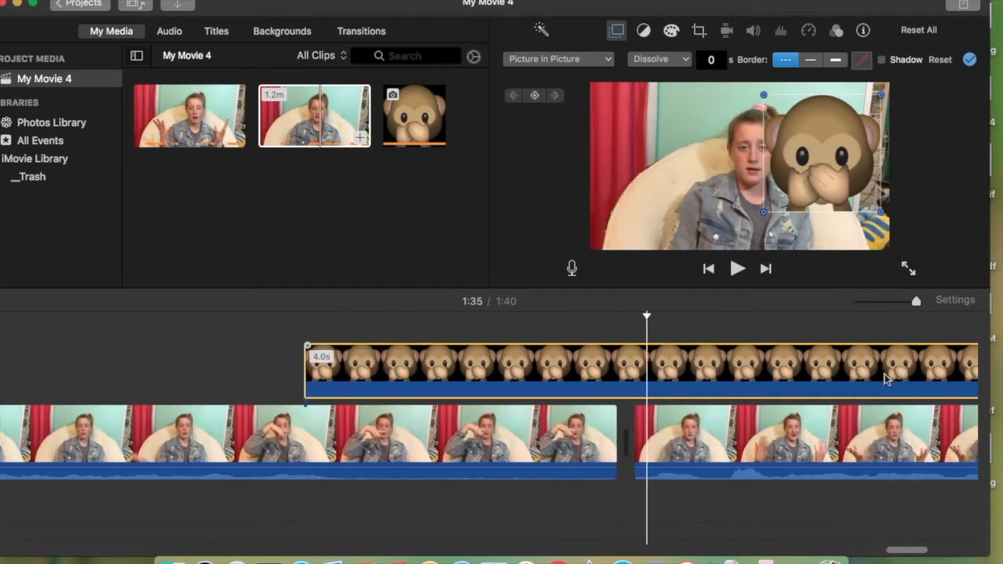
{"action": "scroll", "coordinate": [860, 381], "scroll_direction": "right", "scroll_amount": 6}
{"action": "left_click_drag", "start_coordinate": [858, 382], "coordinate": [420, 374]}
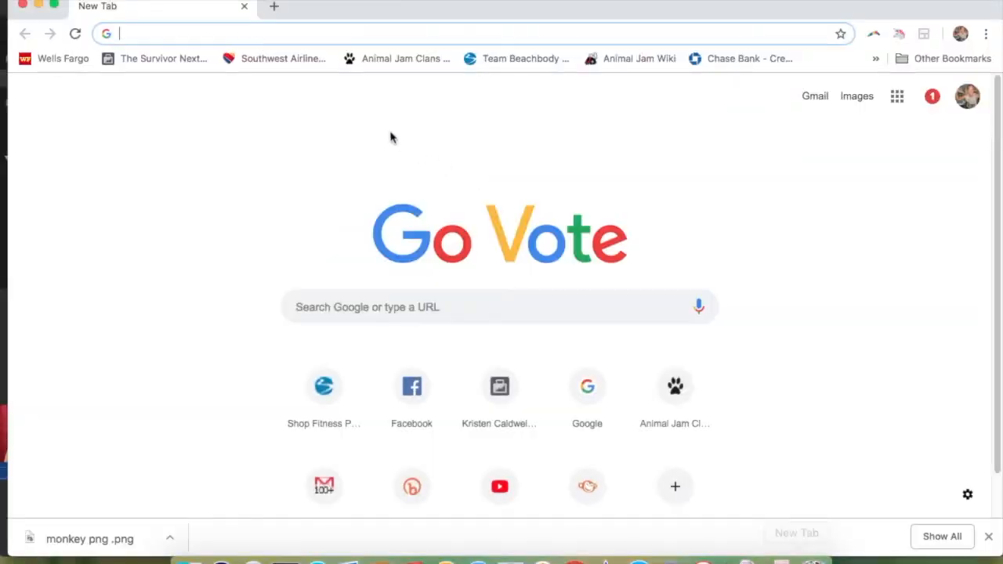
Step: Switch to Chrome, search for "subscribe button green screen download", and pause the SUBSCRIBE ANIMATION green screen video
{"action": "type", "text": "subscri"}
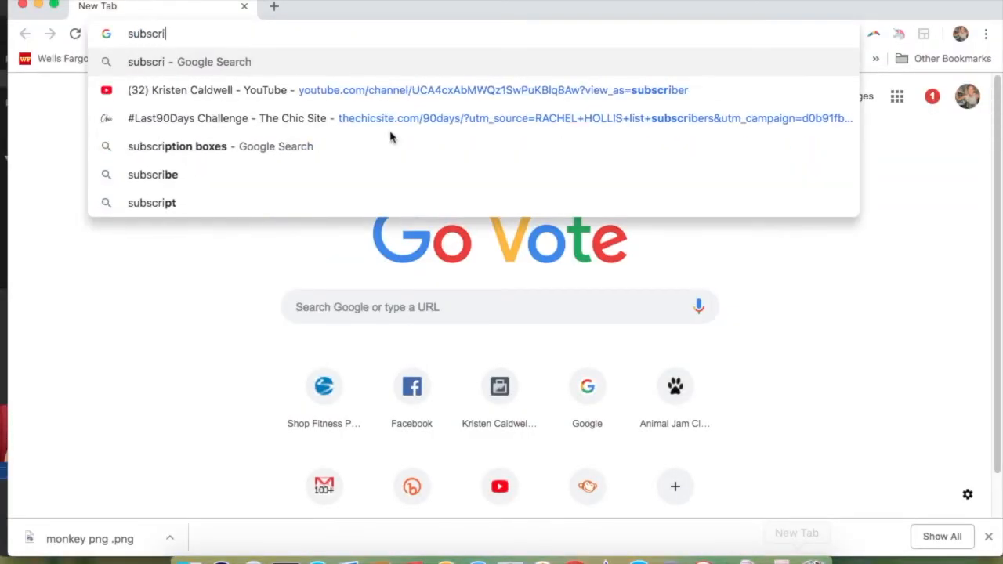
{"action": "type", "text": "be button gr"}
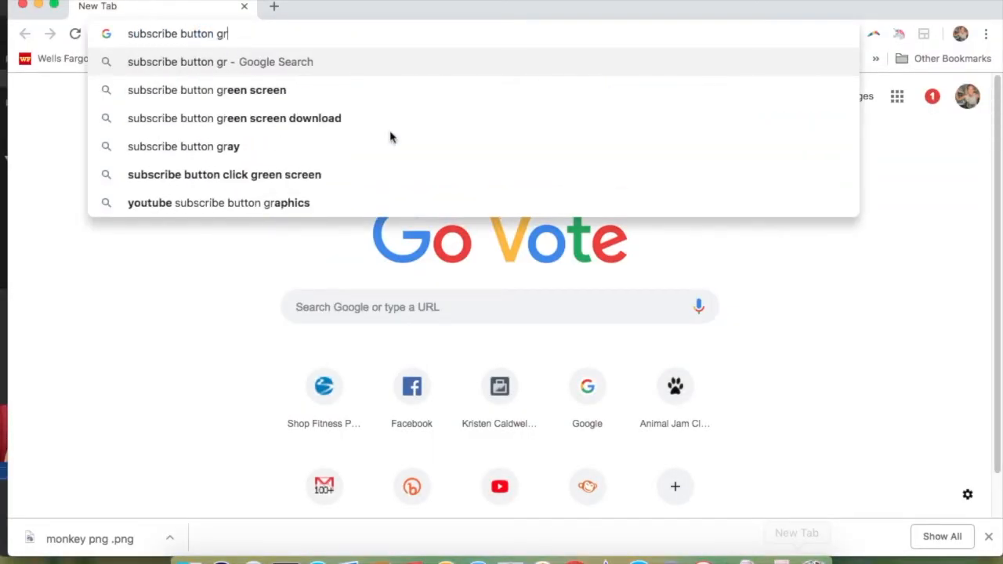
{"action": "type", "text": "een screen"}
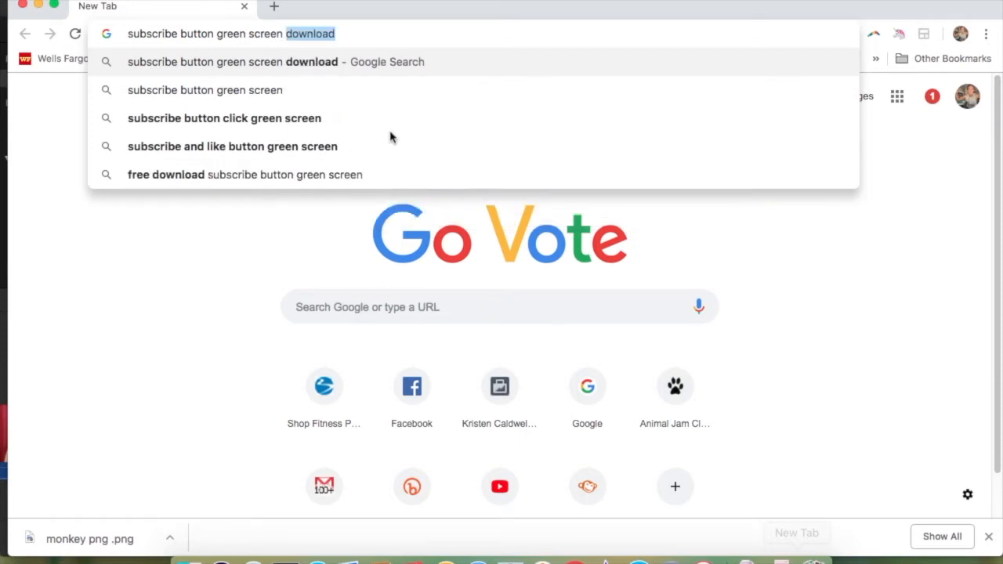
{"action": "key", "text": "Return"}
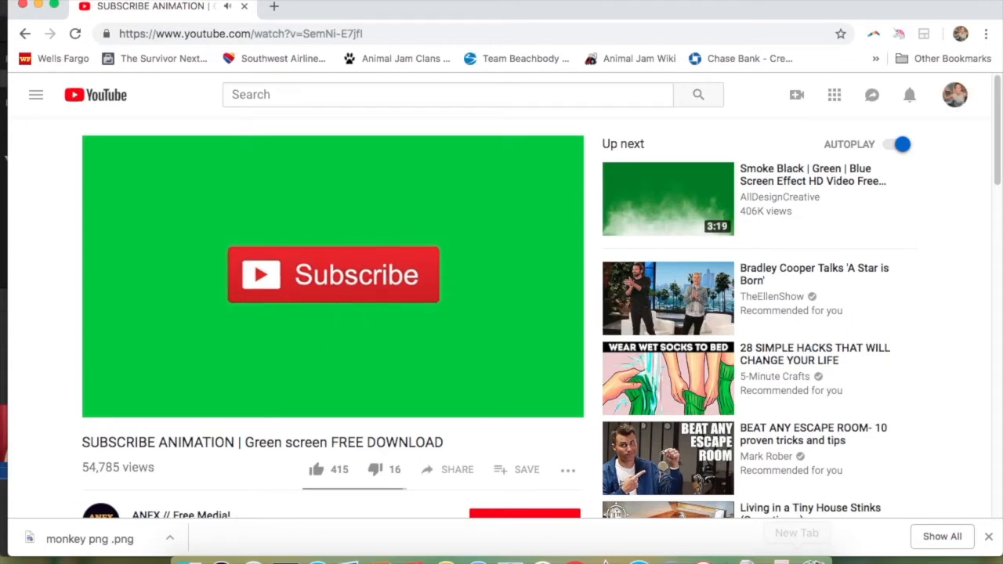
{"action": "left_click", "coordinate": [296, 299]}
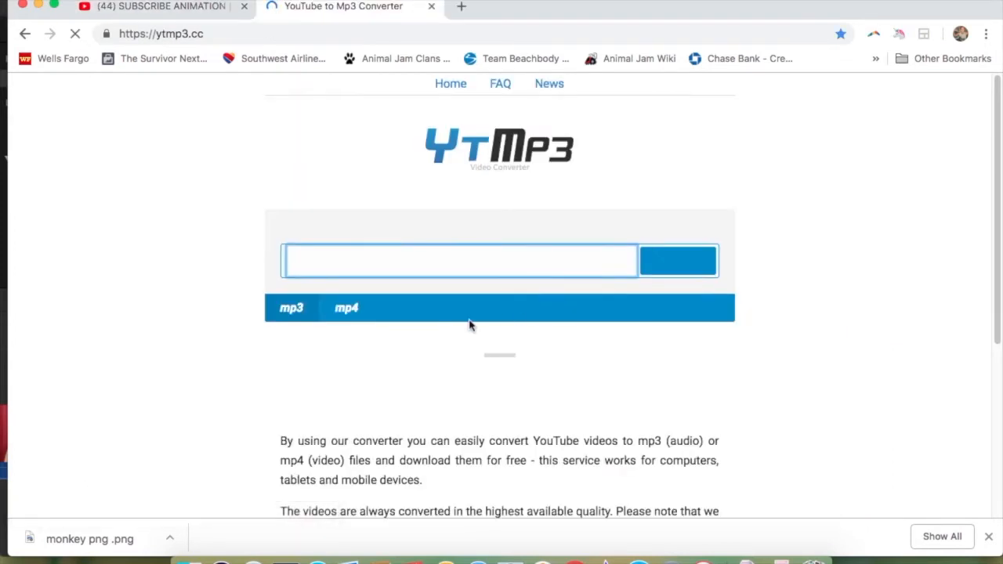
Step: Copy the URL of the SUBSCRIBE ANIMATION YouTube video
{"action": "left_click", "coordinate": [208, 8]}
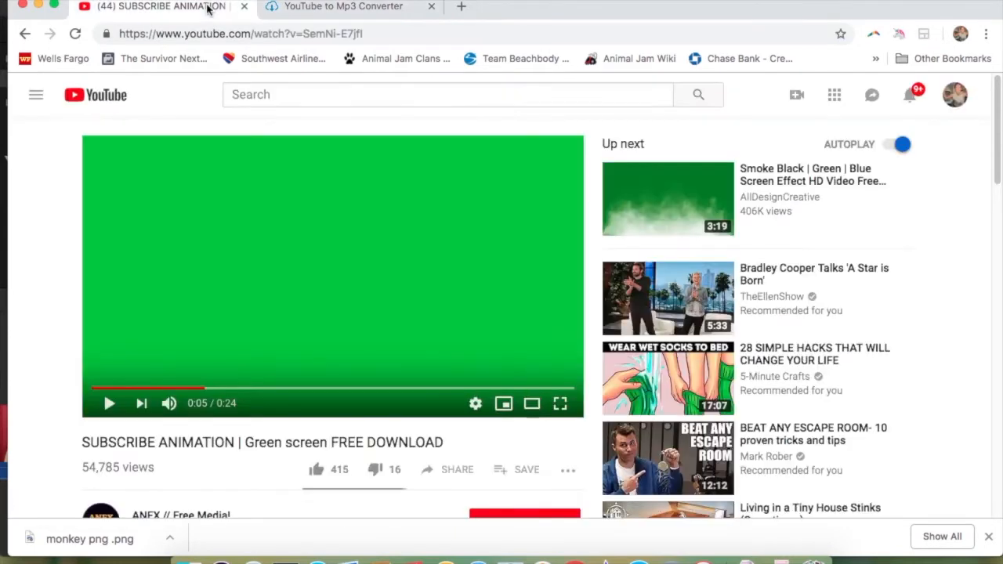
{"action": "left_click", "coordinate": [384, 36]}
{"action": "key", "text": "super+c"}
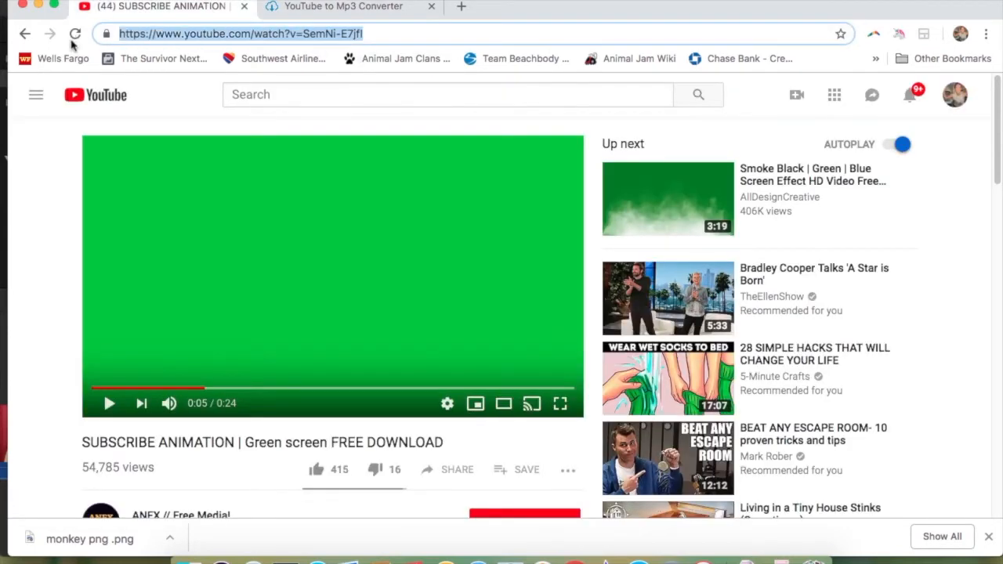
Step: Convert the copied video URL to mp4 in the ytmp3.cc converter and download the resulting file
{"action": "left_click", "coordinate": [294, 6]}
{"action": "left_click", "coordinate": [343, 260]}
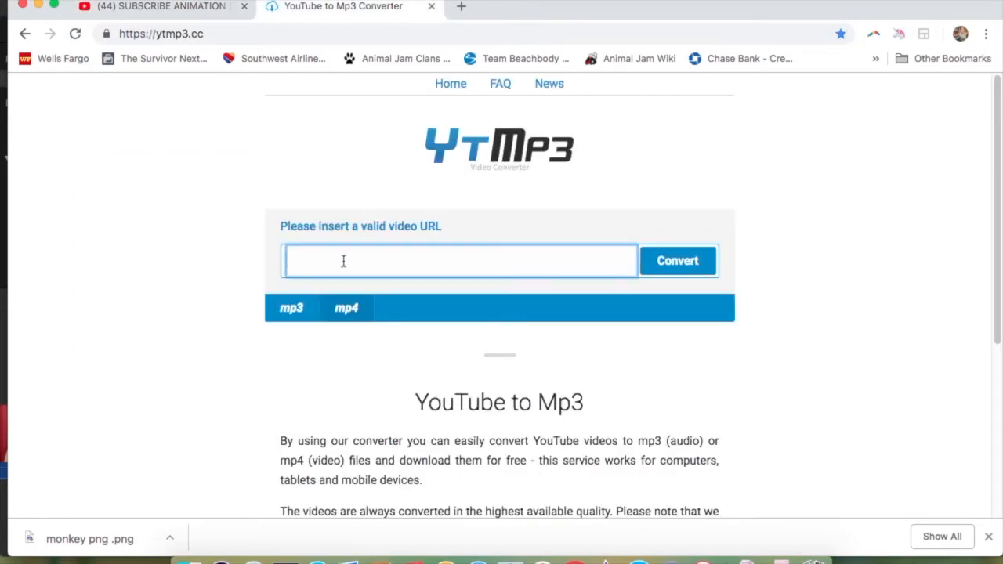
{"action": "key", "text": "super+v"}
{"action": "left_click", "coordinate": [682, 265]}
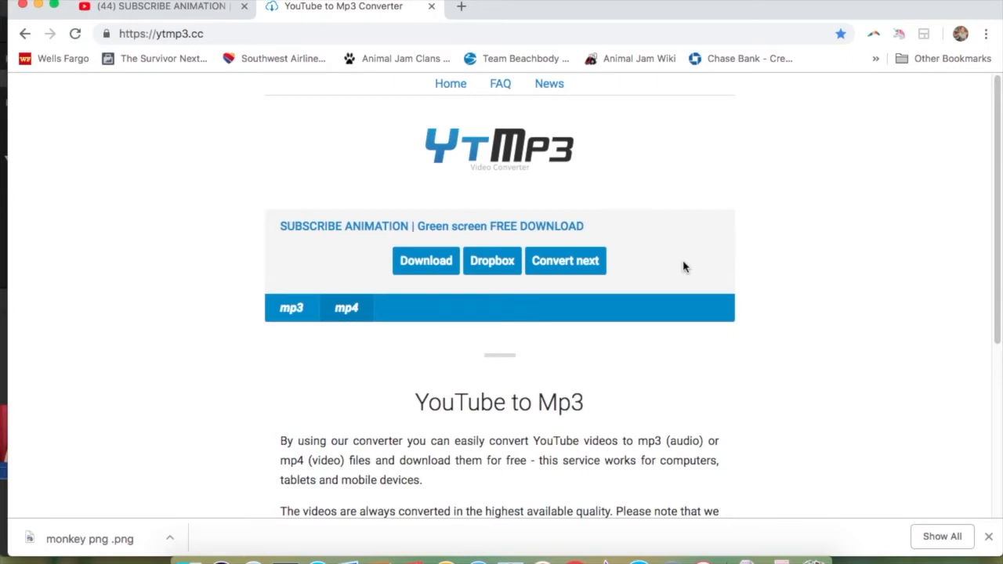
{"action": "left_click", "coordinate": [443, 262]}
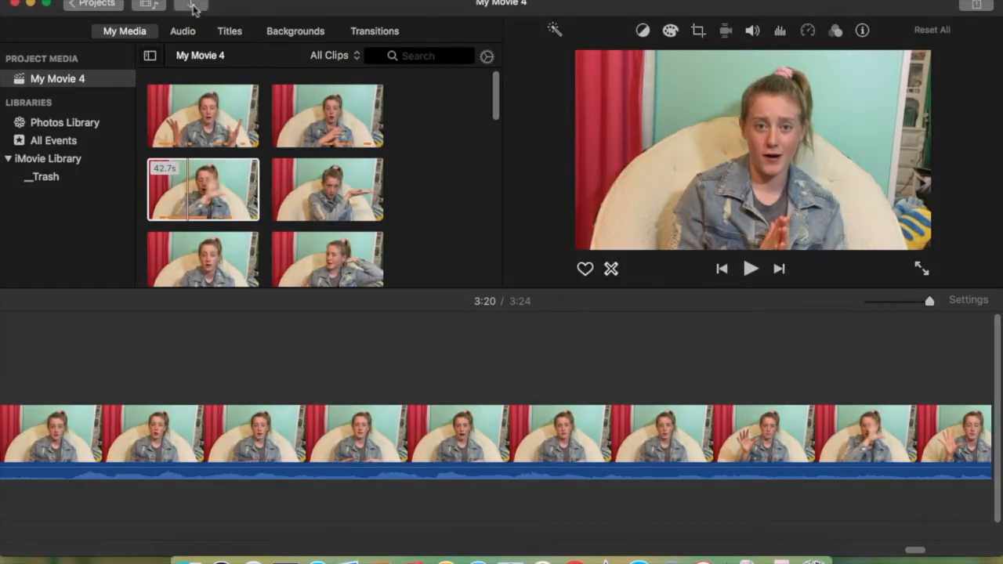
Step: Import the downloaded green screen Subscribe video from the home folder into the iMovie project media
{"action": "left_click", "coordinate": [192, 8]}
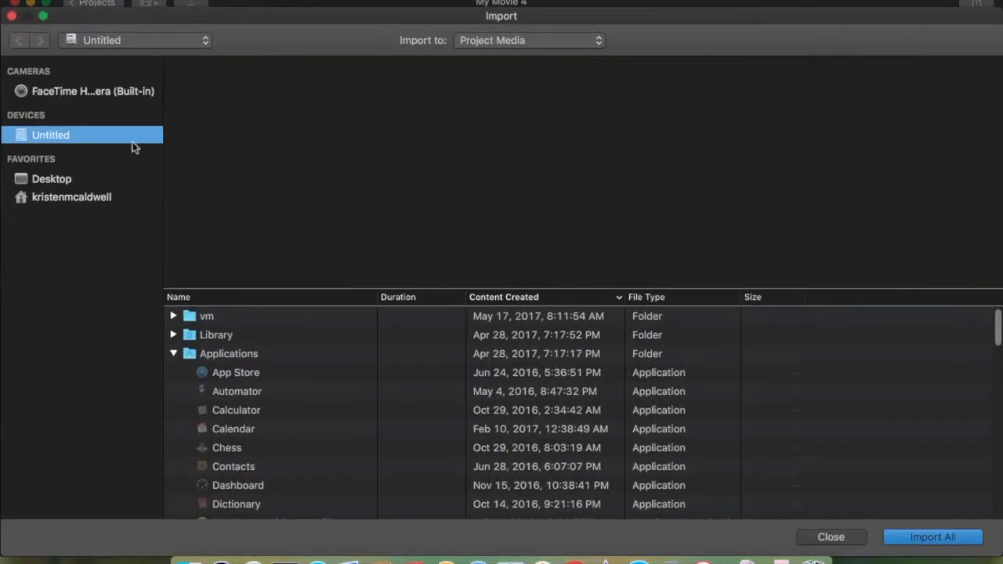
{"action": "left_click", "coordinate": [72, 197]}
{"action": "left_click", "coordinate": [912, 539]}
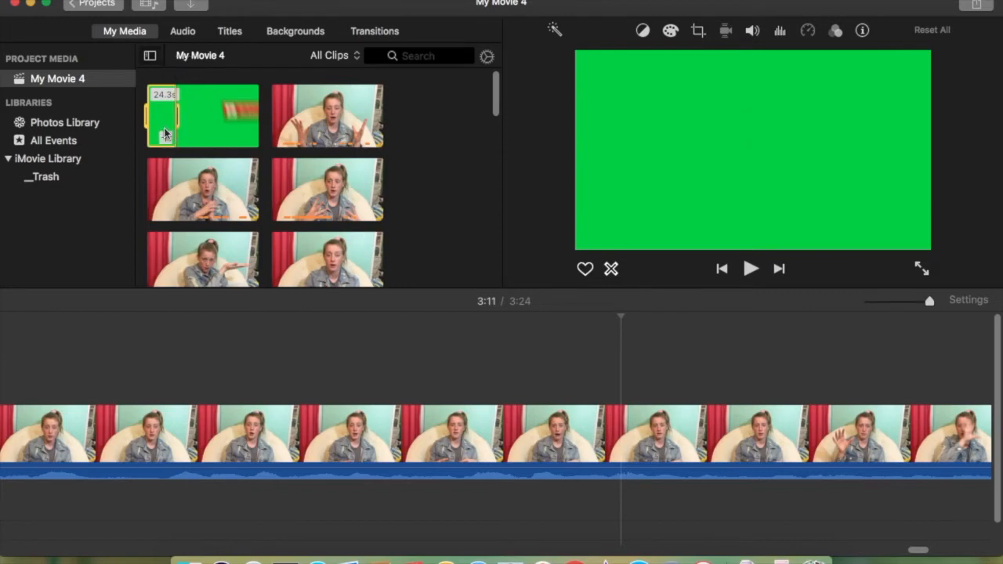
Step: Place the green screen Subscribe clip above the main video at about 3:11 and trim its end
{"action": "left_click_drag", "start_coordinate": [463, 302], "coordinate": [625, 372]}
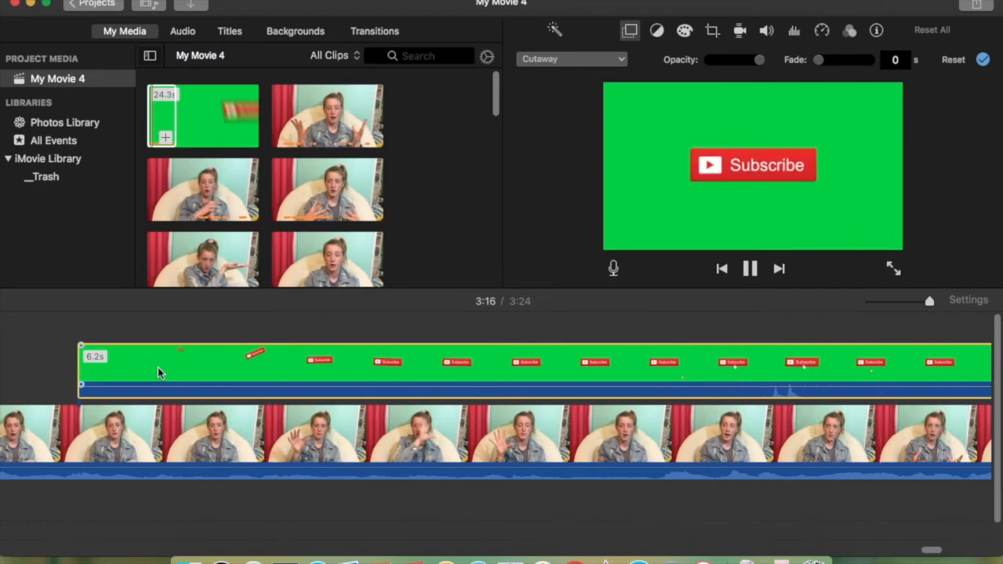
{"action": "key", "text": "space"}
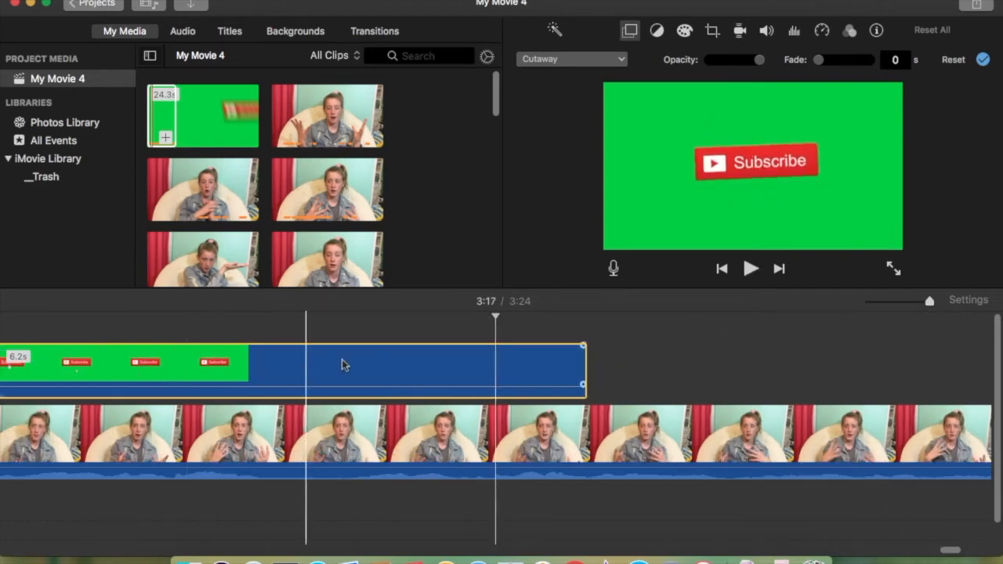
{"action": "left_click_drag", "start_coordinate": [589, 381], "coordinate": [502, 384]}
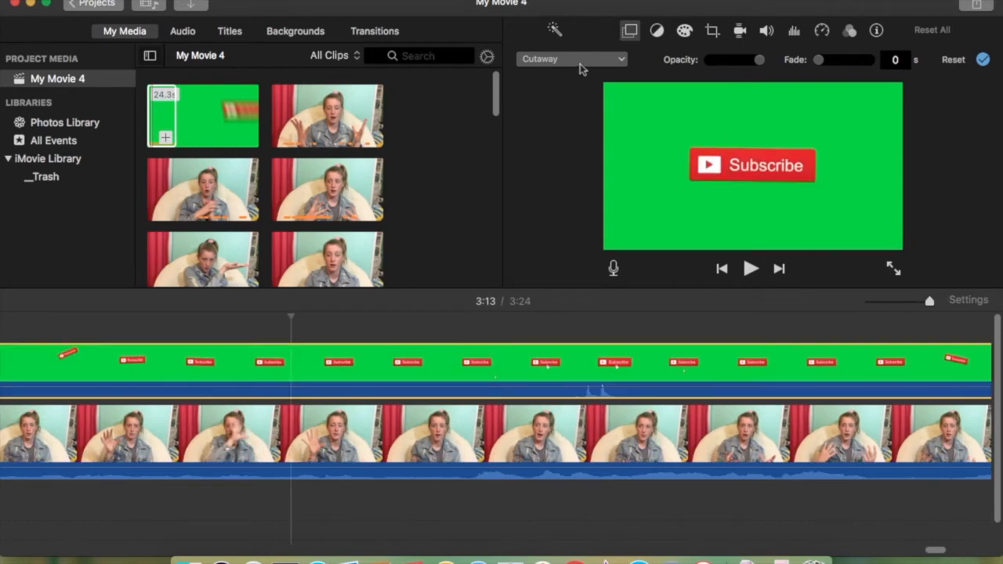
Step: Key out the Subscribe clip's green background with the Green/Blue Screen overlay setting and preview it over the main video
{"action": "left_click", "coordinate": [583, 63]}
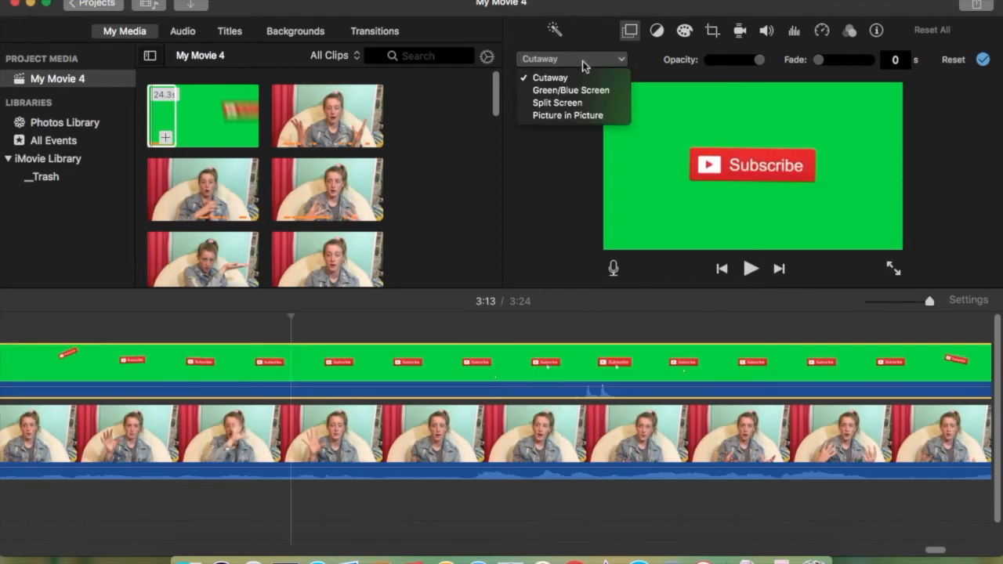
{"action": "left_click", "coordinate": [583, 91]}
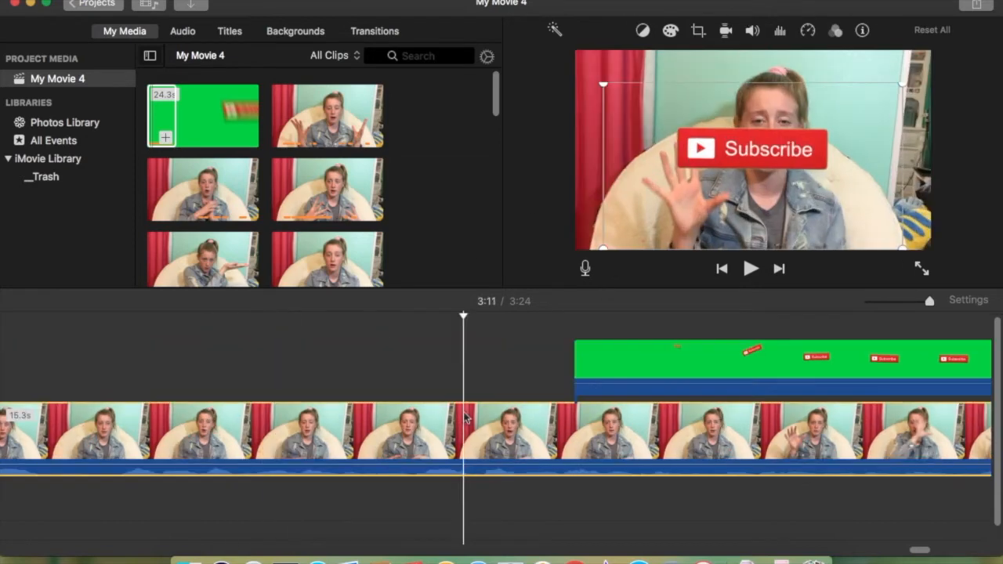
{"action": "key", "text": "space"}
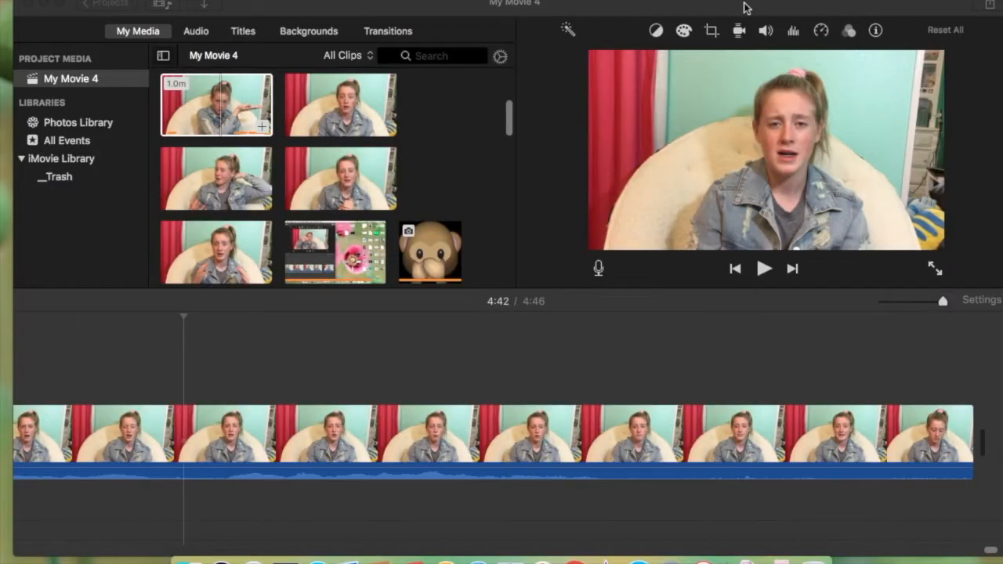
Step: Add the "Hey guys!" PNG from the desktop to the timeline above the end of the main video
{"action": "left_click_drag", "start_coordinate": [745, 7], "coordinate": [400, 8]}
{"action": "left_click_drag", "start_coordinate": [553, 216], "coordinate": [4, 337]}
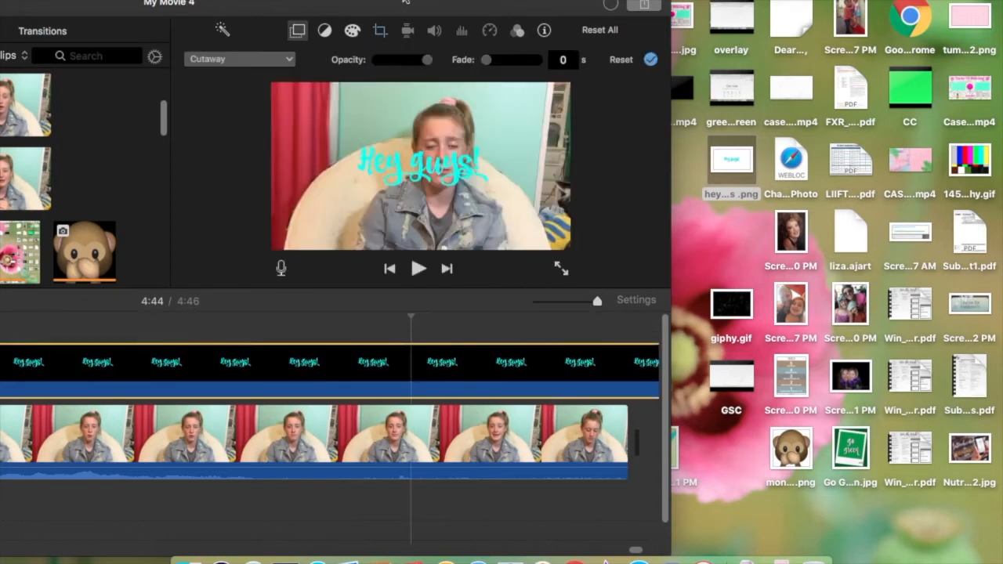
{"action": "left_click_drag", "start_coordinate": [400, 8], "coordinate": [699, 8]}
Step: Set the "Hey guys!" image's crop style to Fit and its overlay mode to Picture in Picture
{"action": "left_click", "coordinate": [679, 31]}
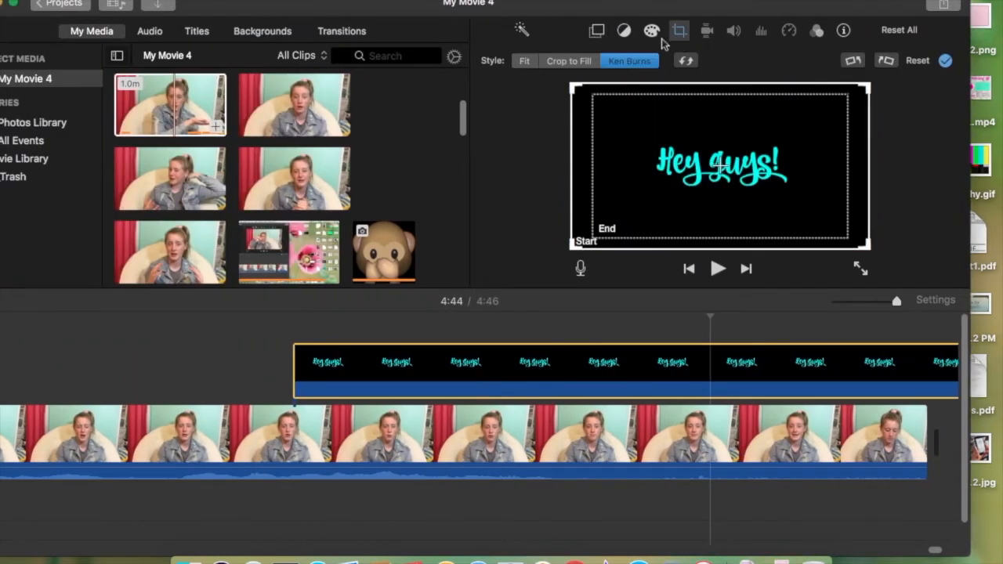
{"action": "left_click", "coordinate": [526, 61]}
{"action": "left_click", "coordinate": [597, 30]}
{"action": "left_click", "coordinate": [539, 59]}
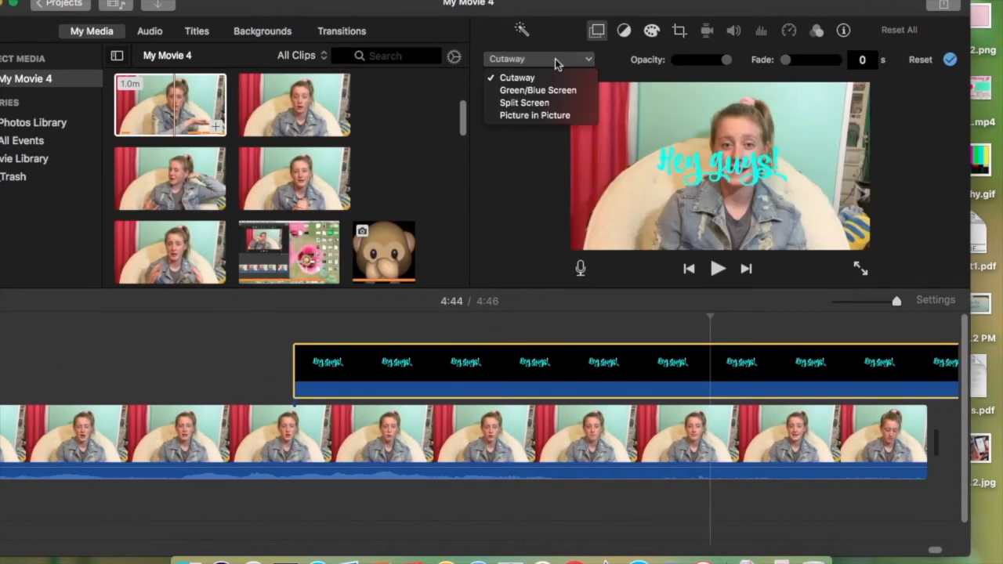
{"action": "left_click", "coordinate": [539, 116]}
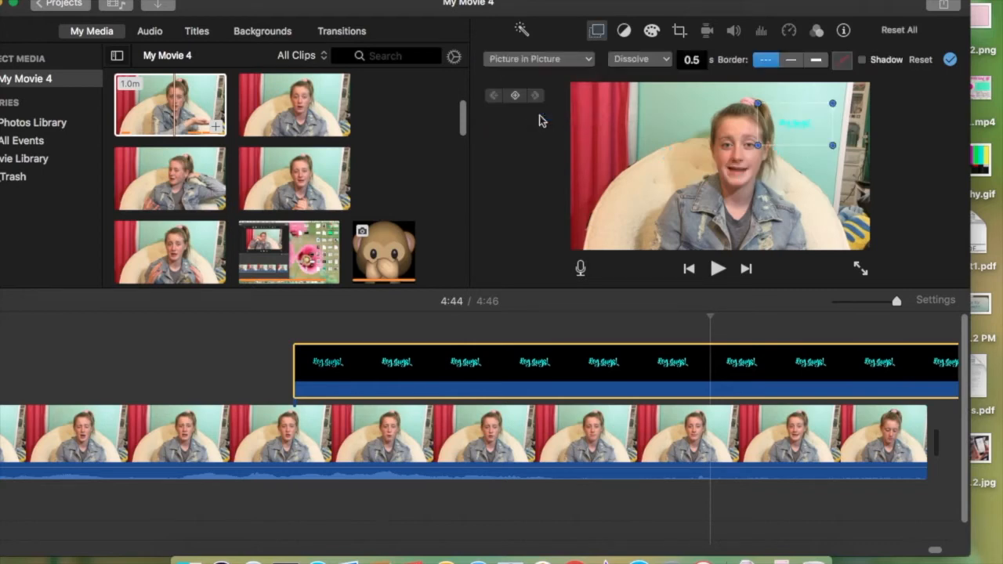
Step: Enlarge the "Hey guys!" overlay to nearly the frame's width and position it in the upper right of the video frame
{"action": "left_click_drag", "start_coordinate": [757, 147], "coordinate": [524, 277]}
{"action": "left_click_drag", "start_coordinate": [708, 186], "coordinate": [806, 133]}
{"action": "left_click_drag", "start_coordinate": [622, 223], "coordinate": [648, 232]}
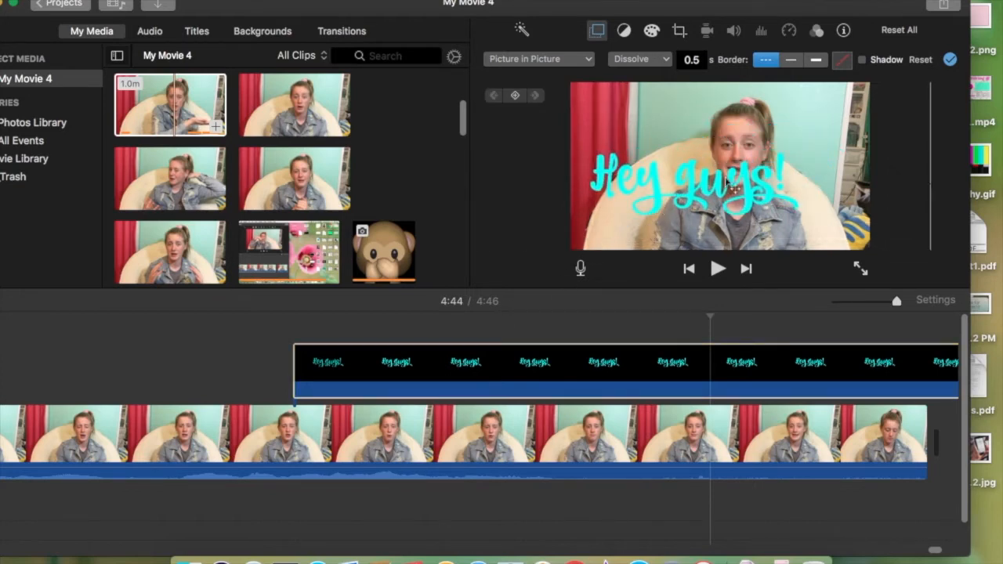
{"action": "left_click_drag", "start_coordinate": [735, 162], "coordinate": [702, 179]}
{"action": "left_click_drag", "start_coordinate": [784, 143], "coordinate": [766, 124]}
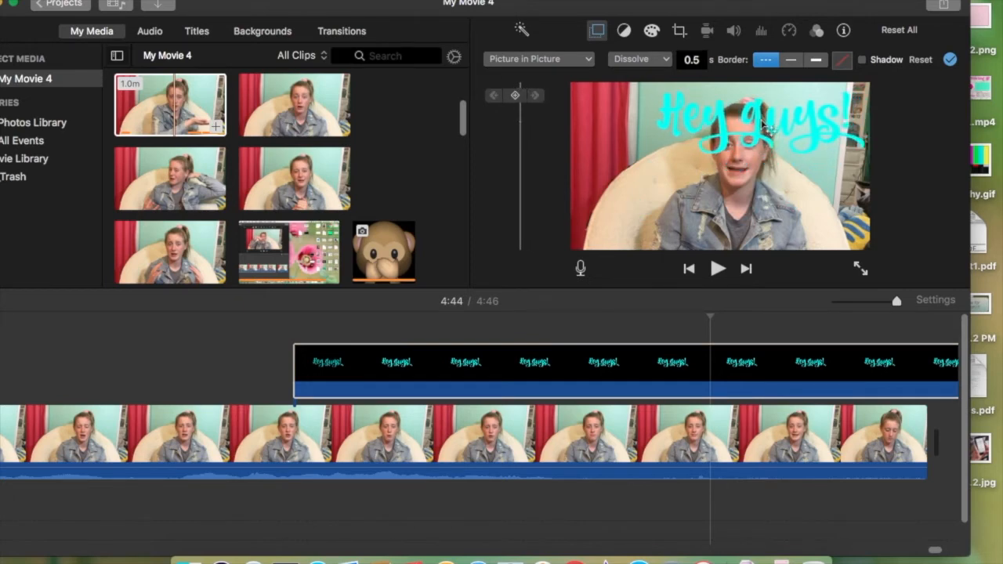
Step: Shift the "Hey guys!" clip earlier to about 4:42 and add a position keyframe near its start
{"action": "left_click_drag", "start_coordinate": [335, 371], "coordinate": [134, 373]}
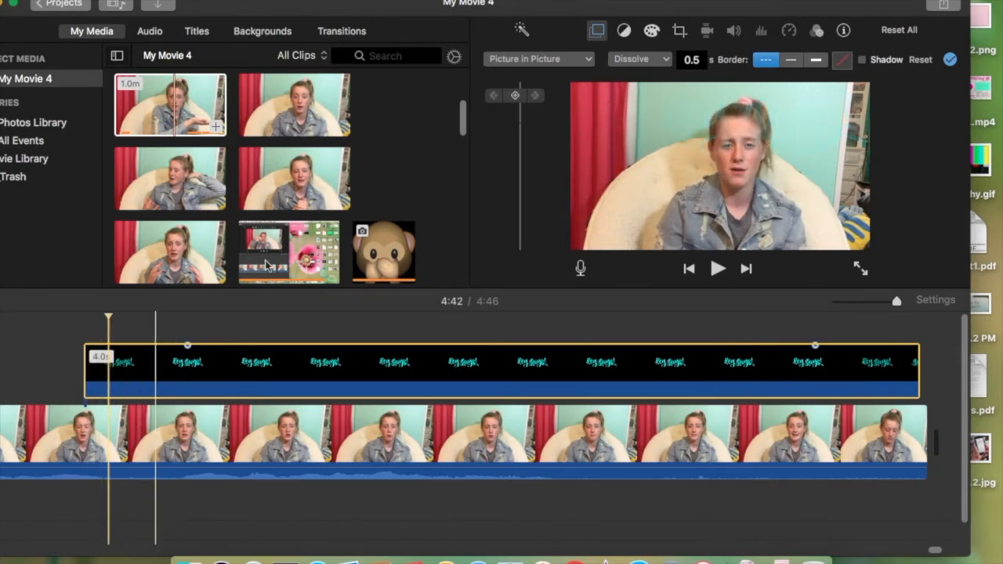
{"action": "left_click", "coordinate": [516, 98]}
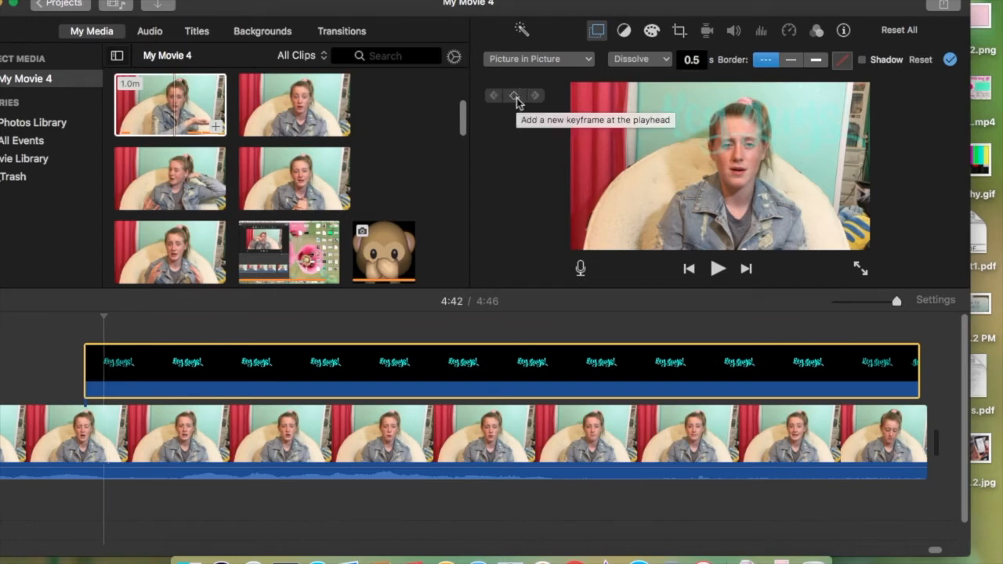
Step: Animate the "Hey guys!" overlay to the video frame's lower left at about 4:42 and its upper left at about 4:43
{"action": "key", "text": "space"}
{"action": "key", "text": "space"}
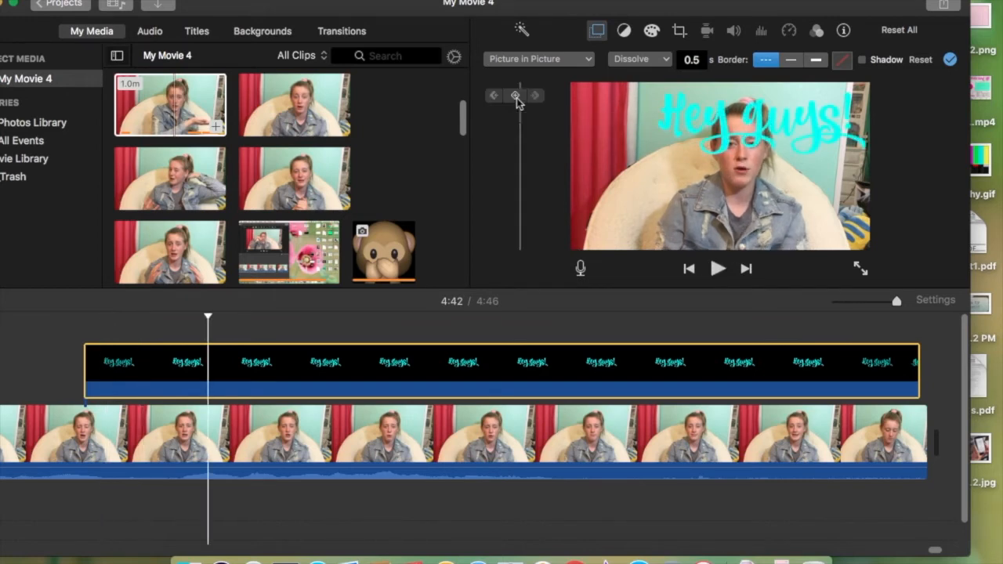
{"action": "left_click_drag", "start_coordinate": [765, 141], "coordinate": [698, 208]}
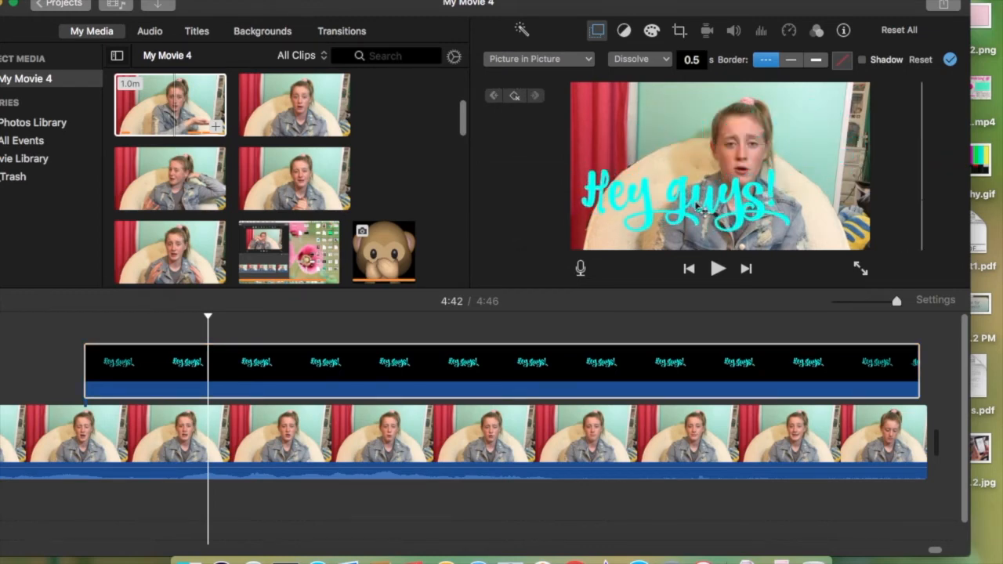
{"action": "left_click", "coordinate": [716, 269]}
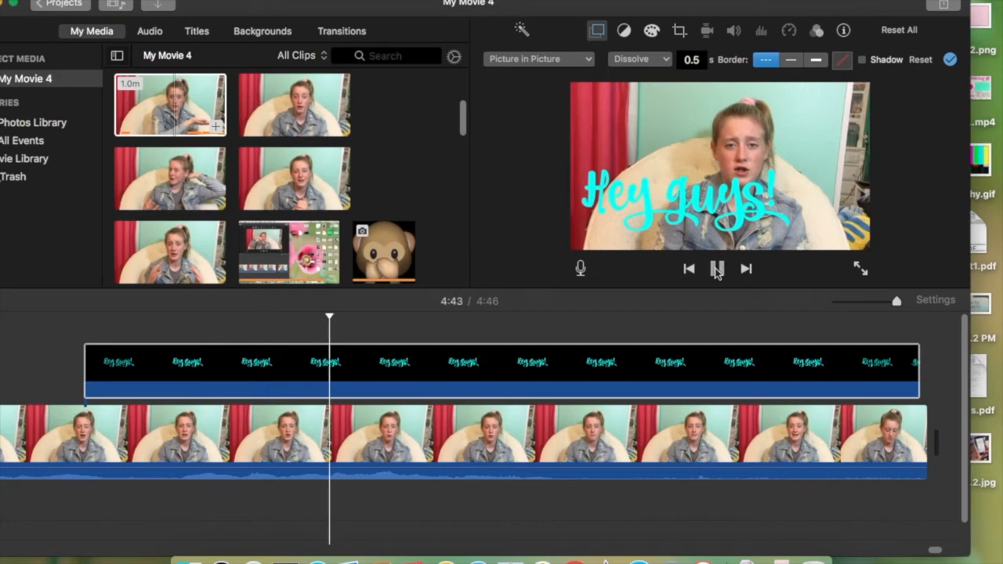
{"action": "left_click", "coordinate": [716, 269]}
{"action": "left_click_drag", "start_coordinate": [700, 214], "coordinate": [702, 133]}
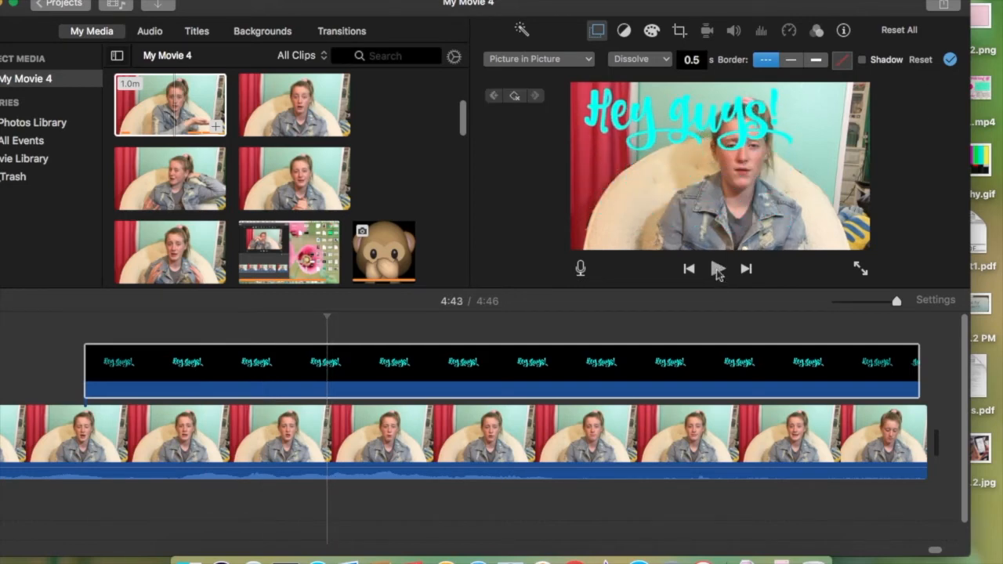
Step: Continue the overlay's animation to the frame's lower right at about 4:43 and its lower left at about 4:44
{"action": "left_click", "coordinate": [718, 269]}
{"action": "left_click", "coordinate": [717, 269]}
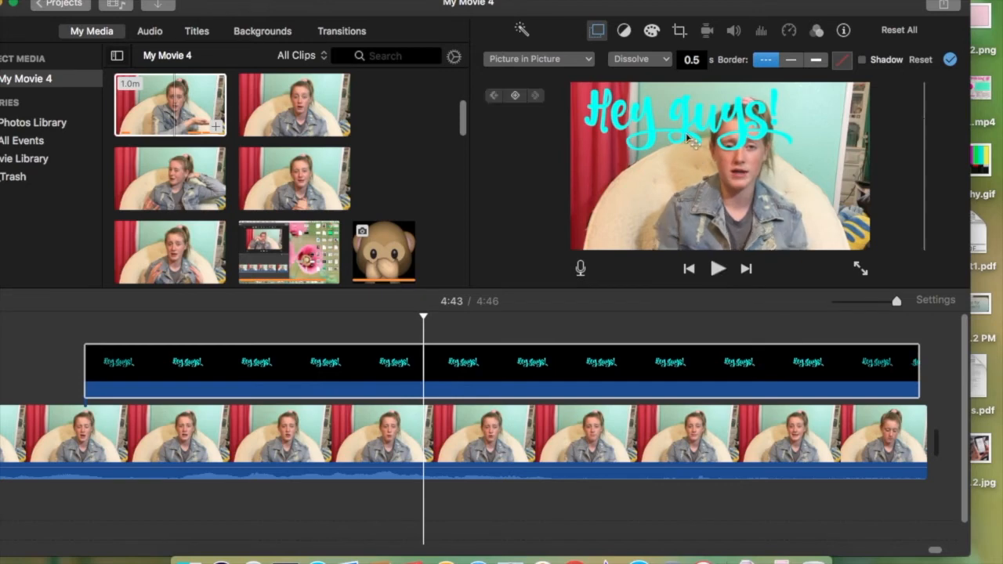
{"action": "mouse_move", "coordinate": [690, 141]}
{"action": "left_mouse_down"}
{"action": "mouse_move", "coordinate": [709, 184]}
{"action": "mouse_move", "coordinate": [686, 235]}
{"action": "mouse_move", "coordinate": [751, 221]}
{"action": "left_mouse_up"}
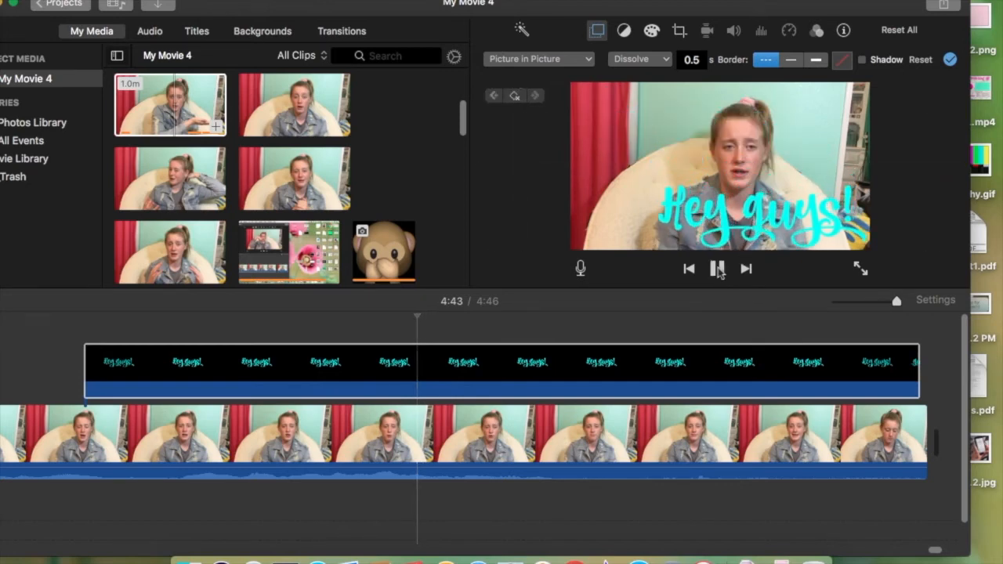
{"action": "left_click", "coordinate": [717, 268]}
{"action": "left_click_drag", "start_coordinate": [754, 213], "coordinate": [673, 209]}
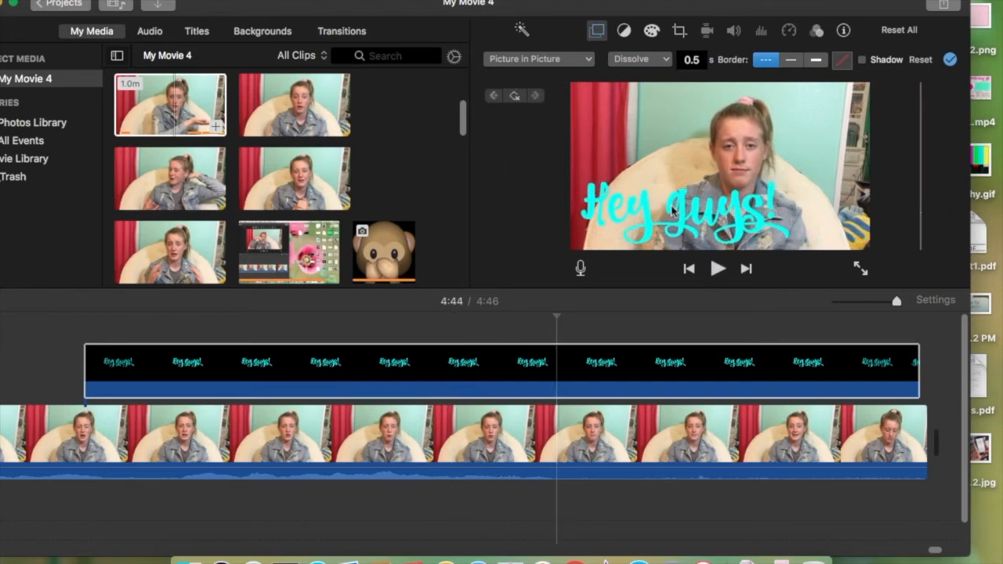
Step: Move the "Hey guys!" overlay to the frame's center at about 4:45 and return to the clip's start for playback
{"action": "left_click", "coordinate": [717, 272]}
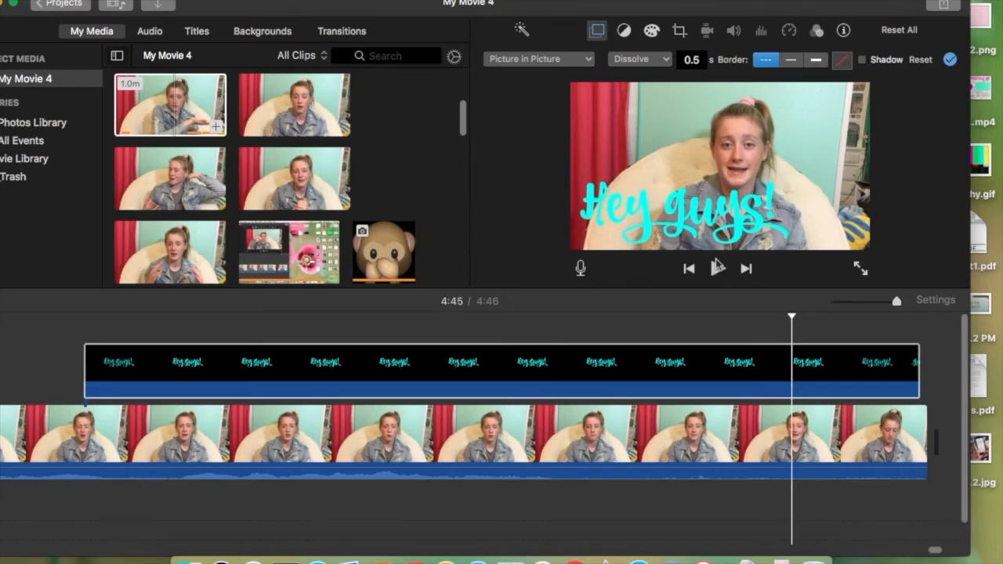
{"action": "left_click", "coordinate": [716, 268]}
{"action": "left_click_drag", "start_coordinate": [709, 186], "coordinate": [723, 166]}
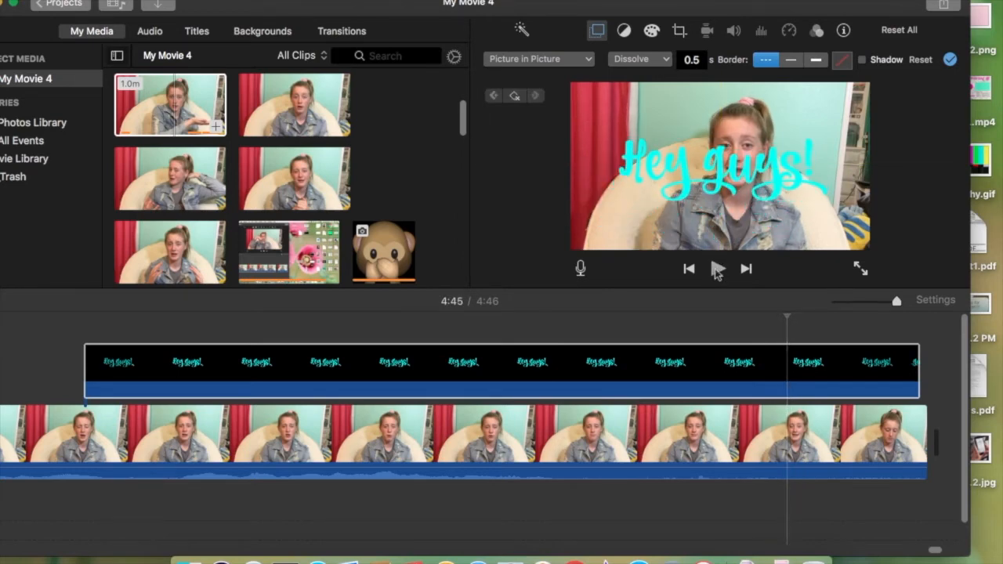
{"action": "left_click", "coordinate": [134, 368]}
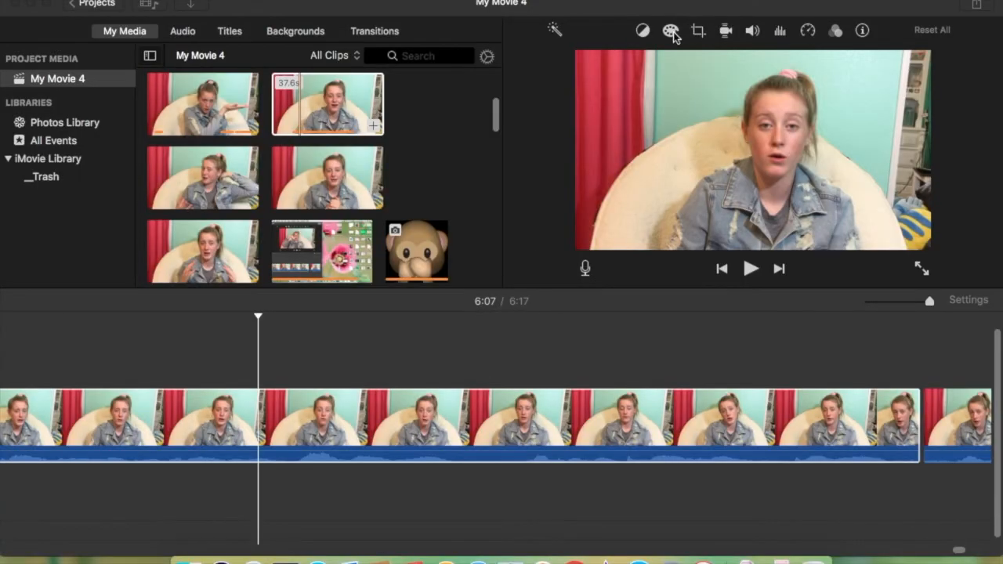
Step: Color-correct the main clip at about 6:07 with slightly higher saturation, a slightly cooler temperature and stronger contrast
{"action": "left_click", "coordinate": [671, 31]}
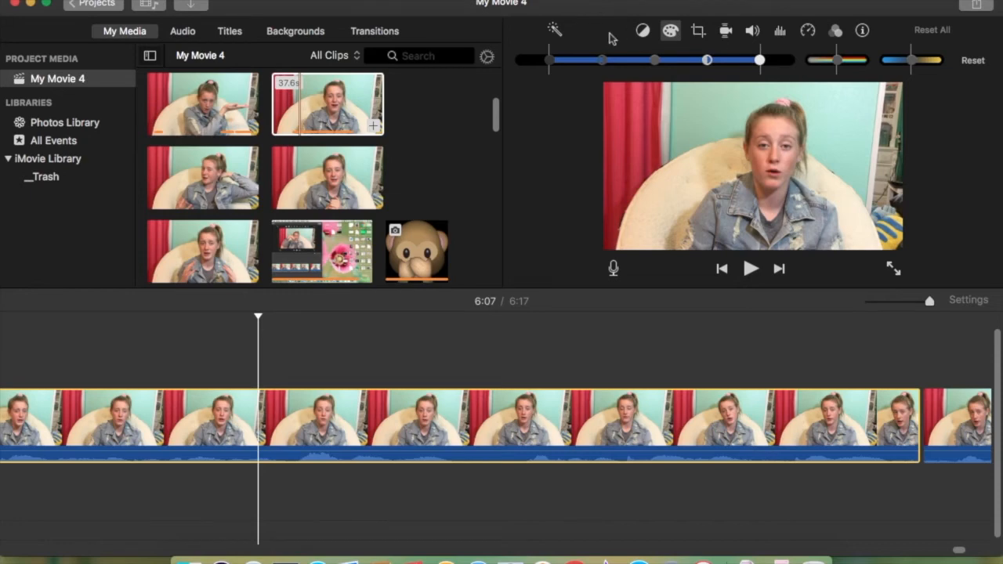
{"action": "left_click_drag", "start_coordinate": [863, 63], "coordinate": [805, 79]}
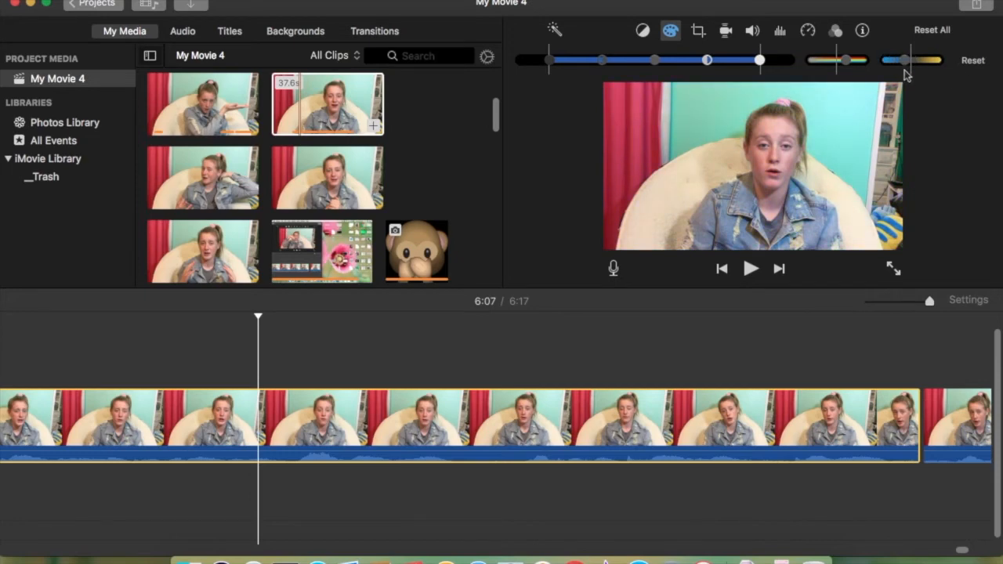
{"action": "left_click_drag", "start_coordinate": [761, 63], "coordinate": [726, 79]}
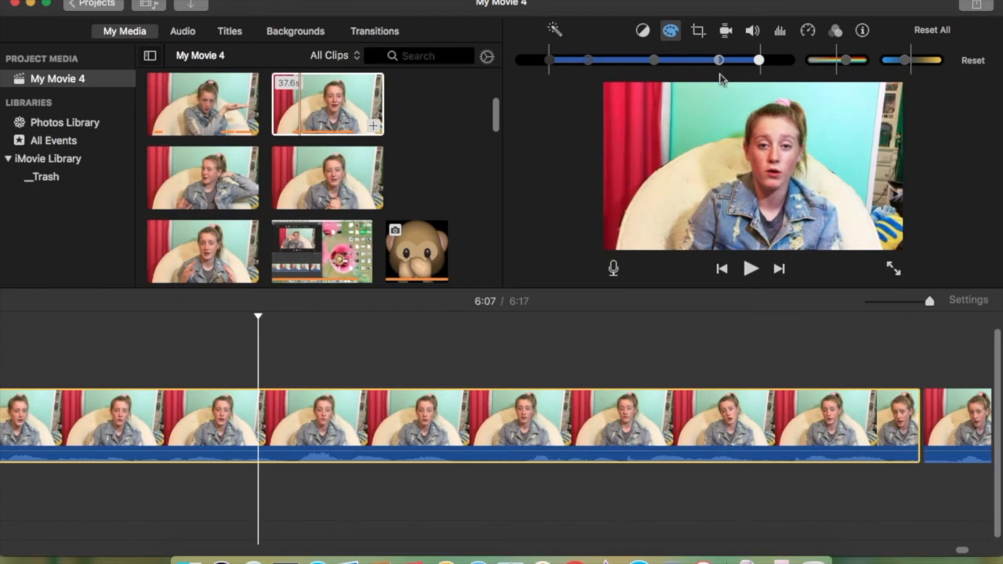
{"action": "mouse_move", "coordinate": [656, 64]}
{"action": "left_mouse_down"}
{"action": "mouse_move", "coordinate": [719, 70]}
{"action": "mouse_move", "coordinate": [461, 86]}
{"action": "mouse_move", "coordinate": [659, 73]}
{"action": "left_mouse_up"}
{"action": "left_click_drag", "start_coordinate": [593, 63], "coordinate": [544, 76]}
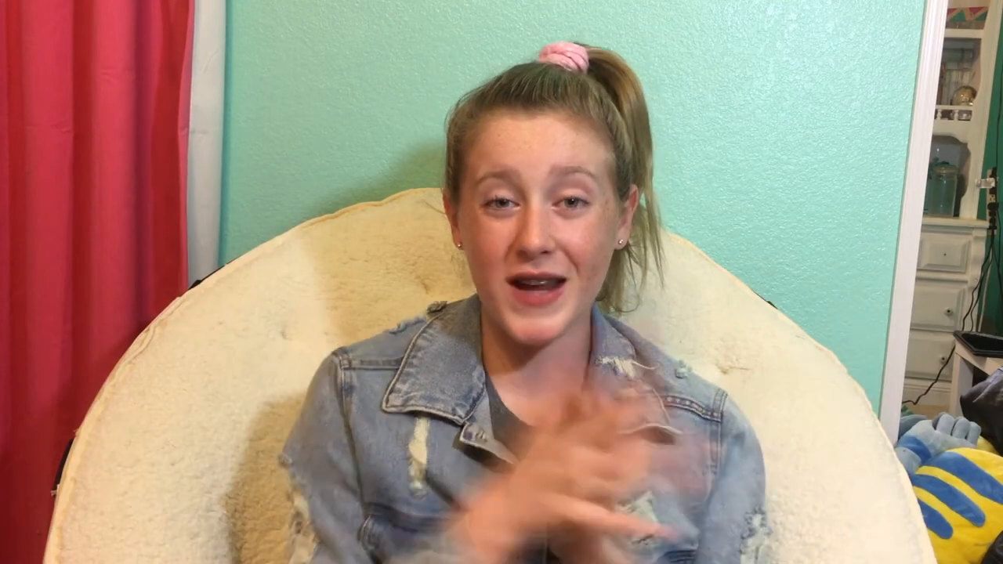